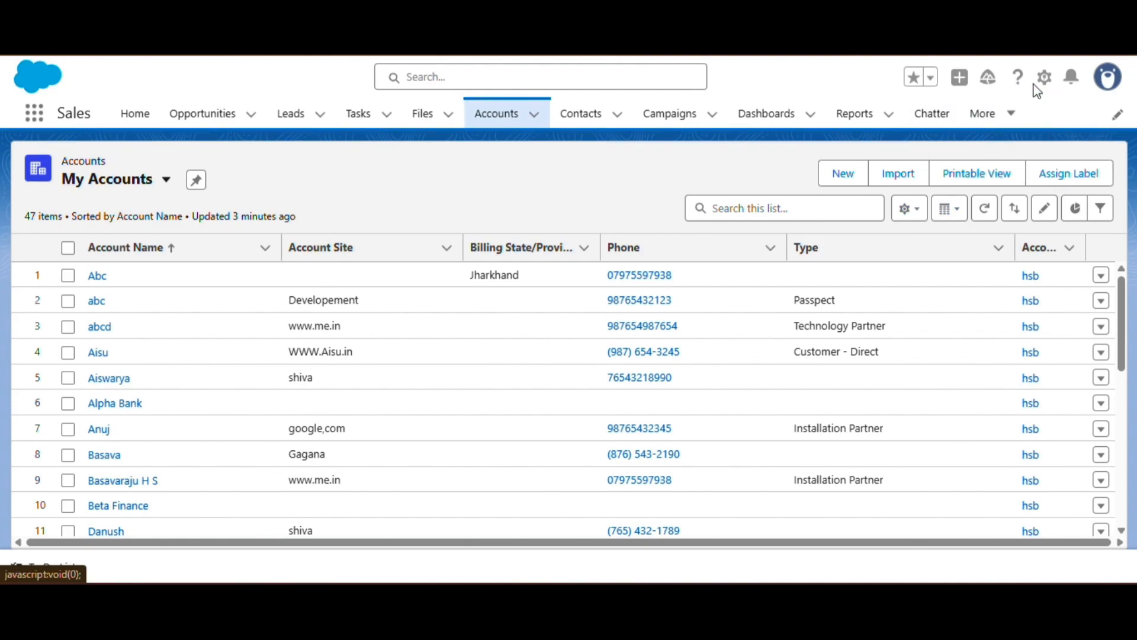
Open Setup and go to the Sharing Settings page by searching for "shar"
left_click(1044, 77)
left_click(962, 151)
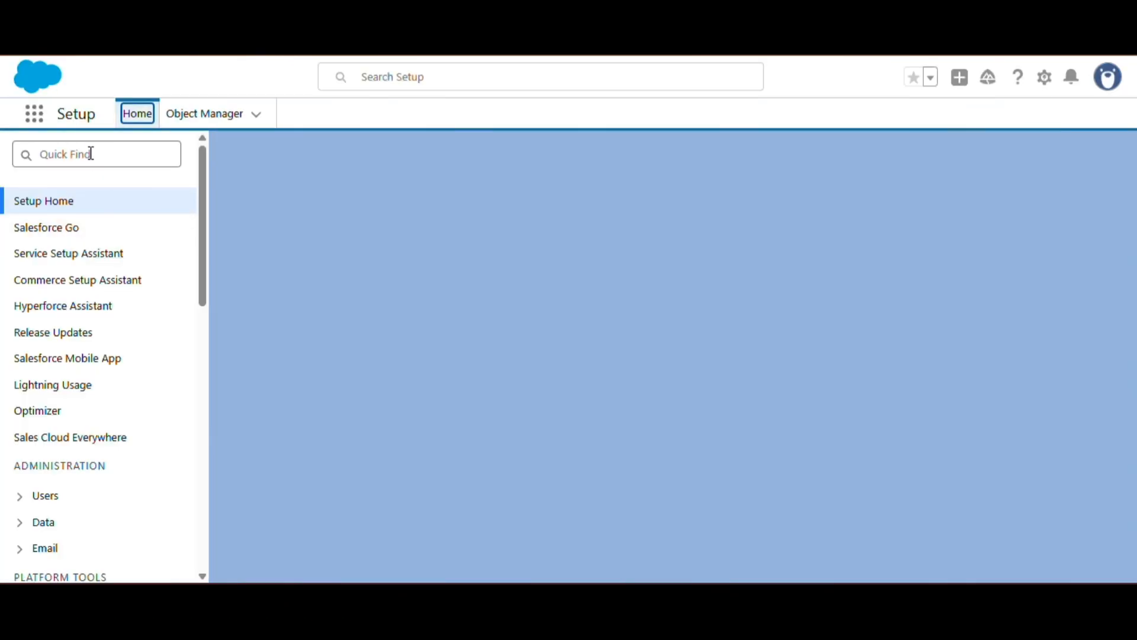
left_click(91, 153)
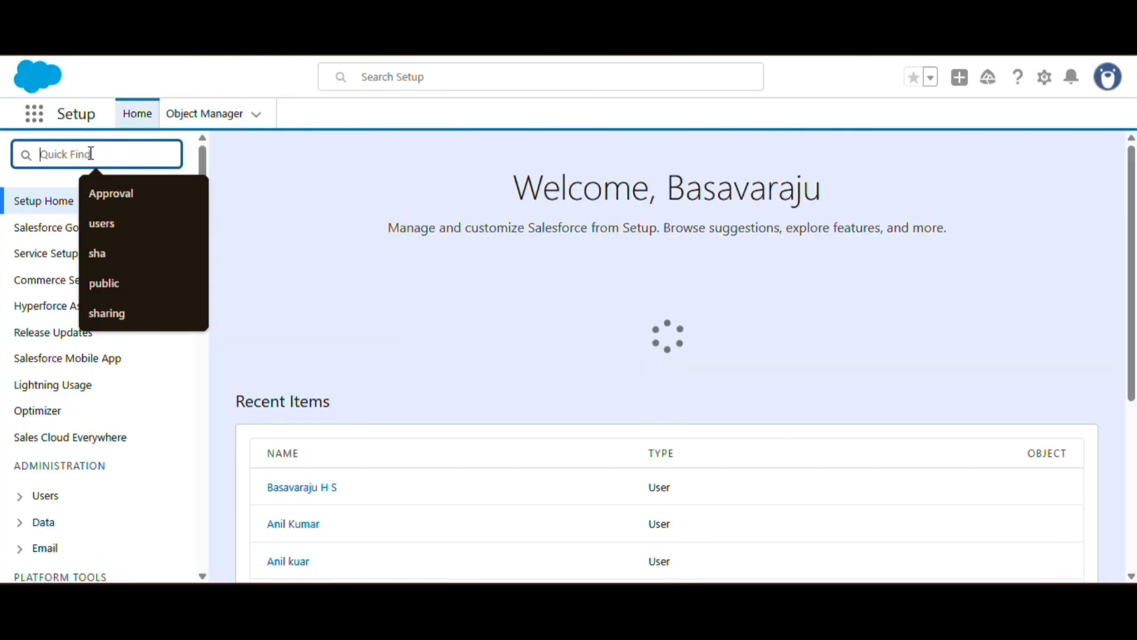
type("sha")
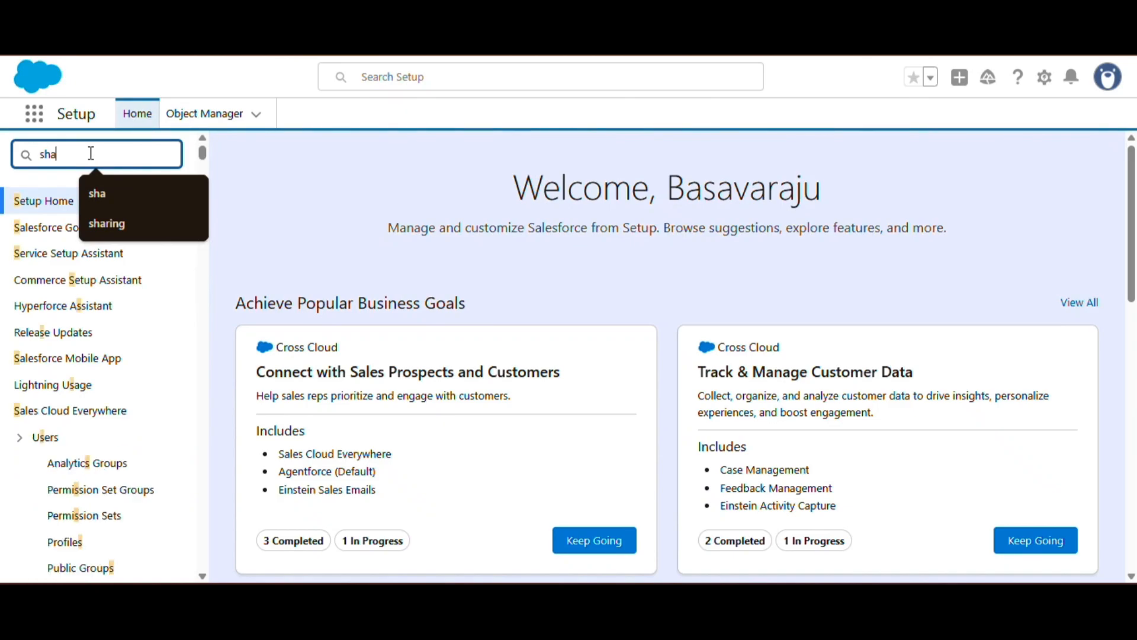
type("r")
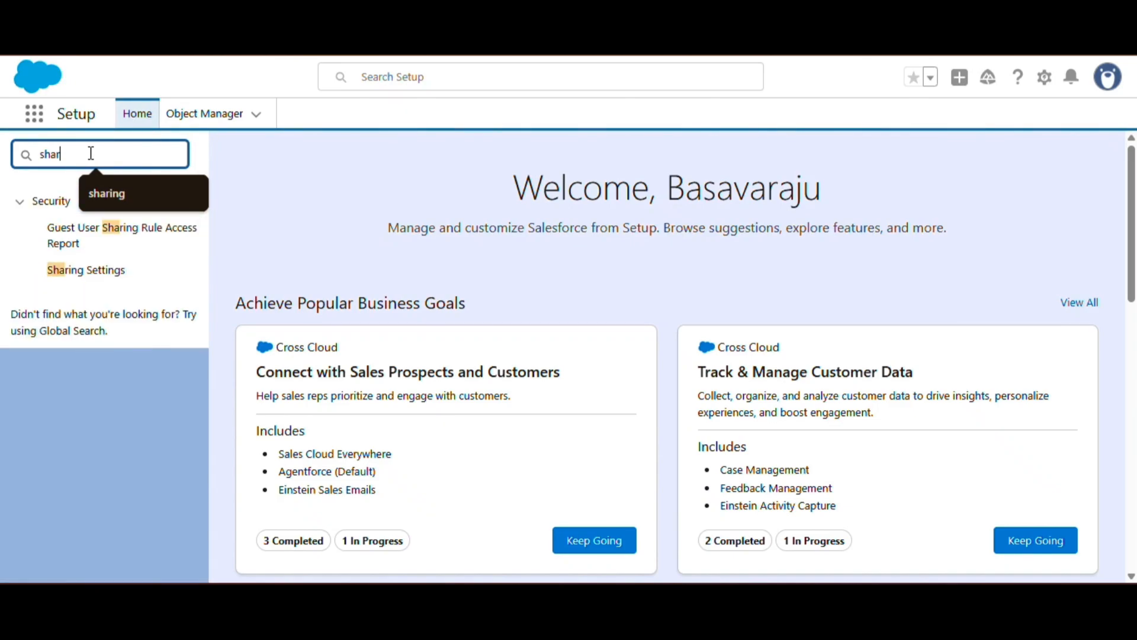
left_click(99, 270)
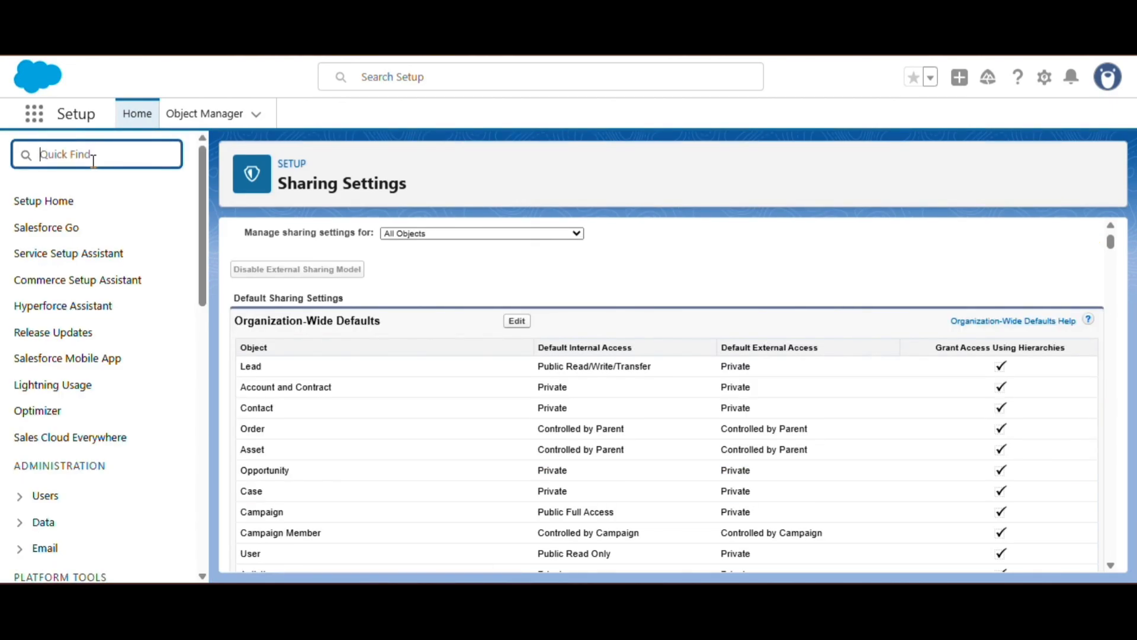
Start a new public group with the label Sales Team Group and the group name Sales_Team_Group
type("public")
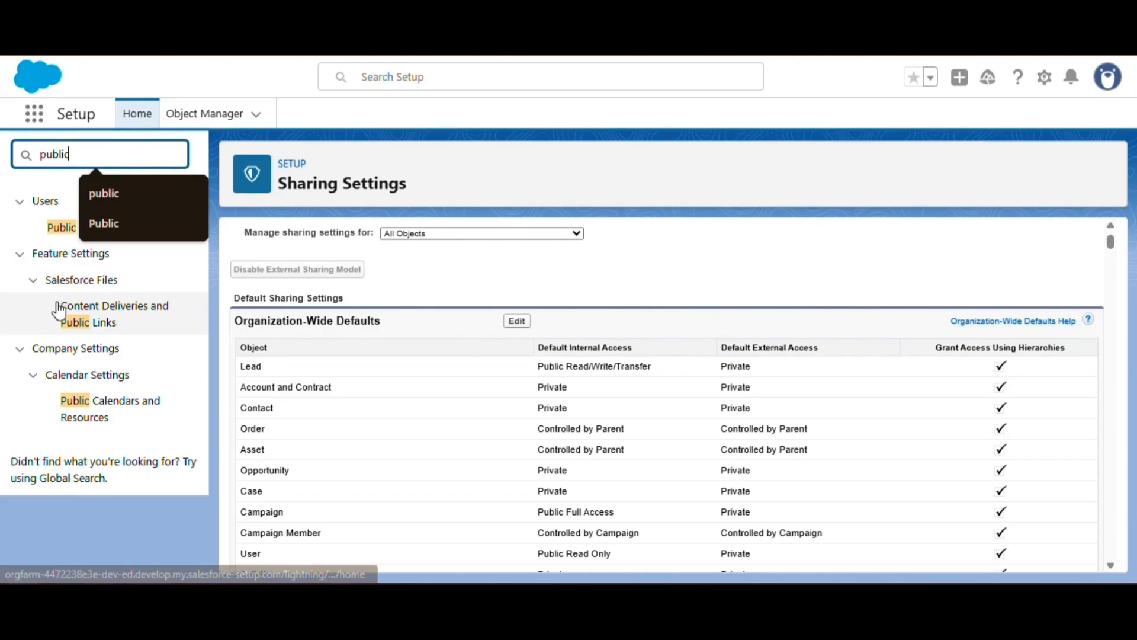
left_click(57, 227)
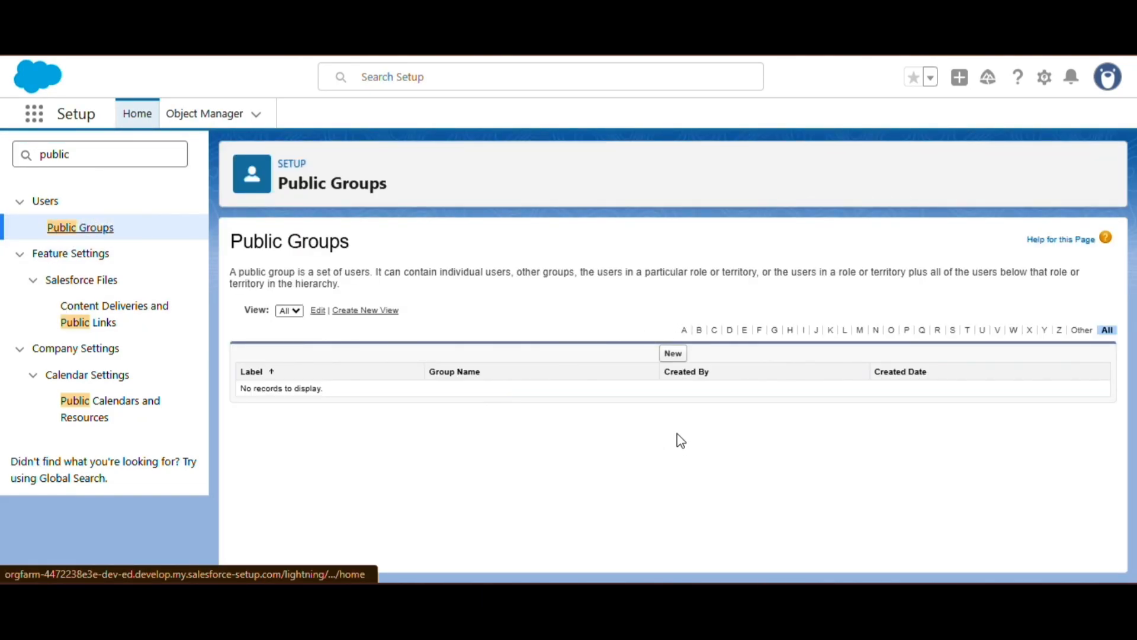
left_click(674, 354)
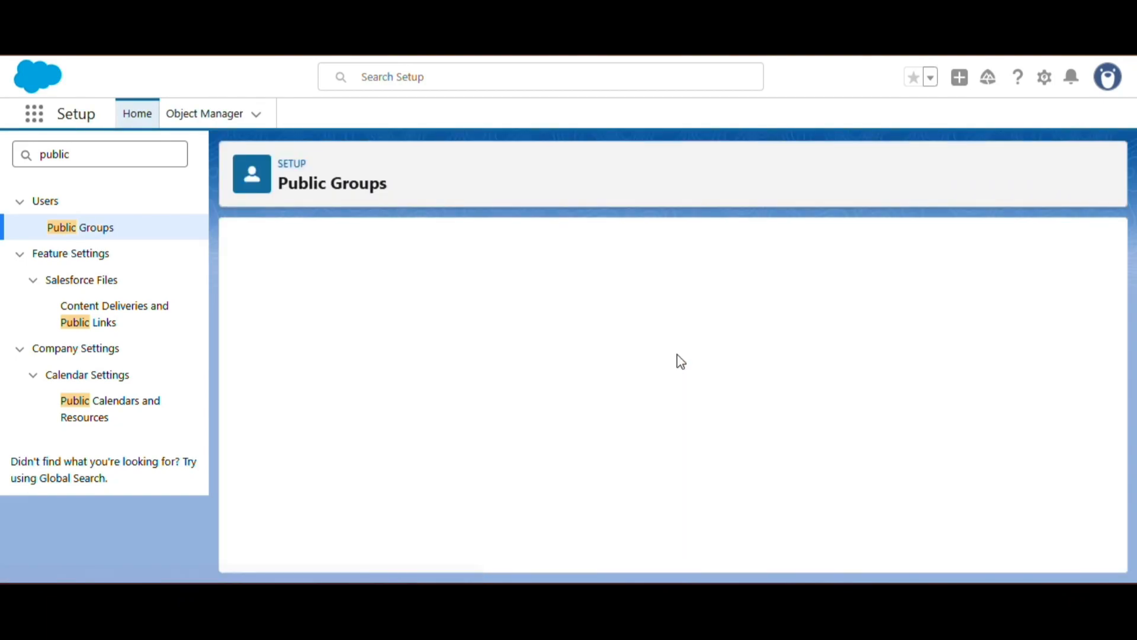
left_click(421, 340)
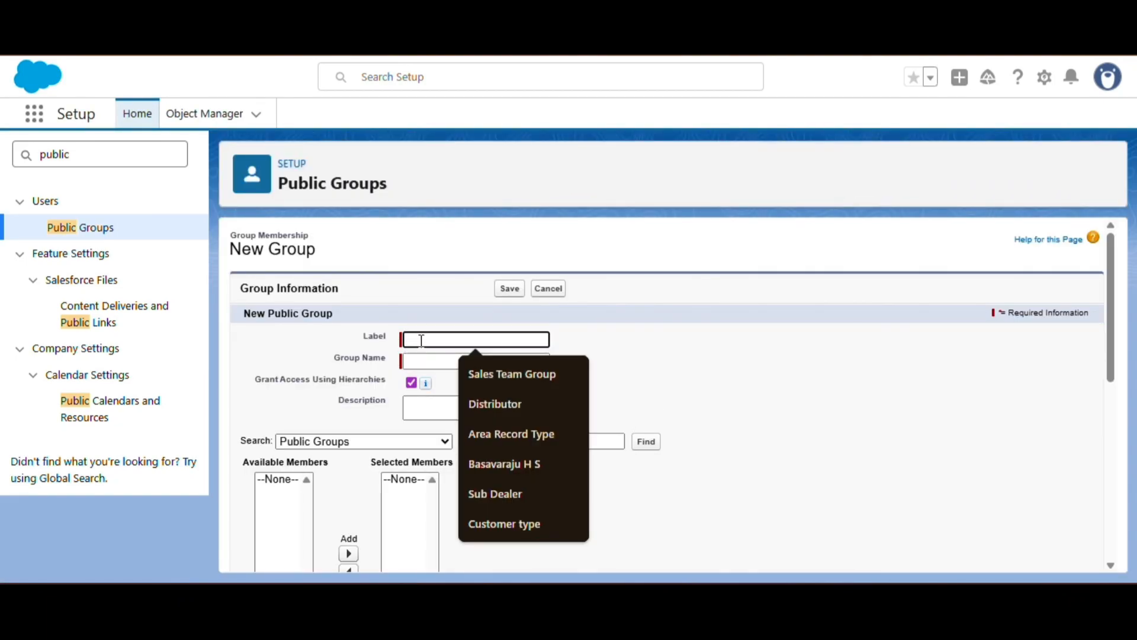
left_click(493, 374)
left_click(450, 363)
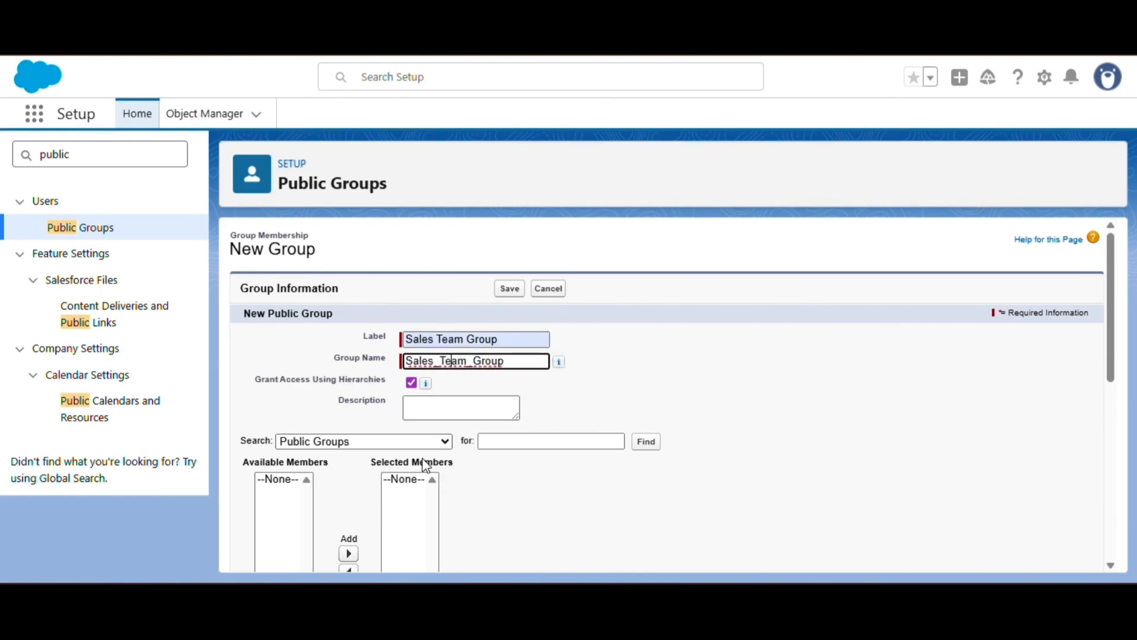
Add the Western Sales Team role to the group's selected members and save the group
left_click(354, 442)
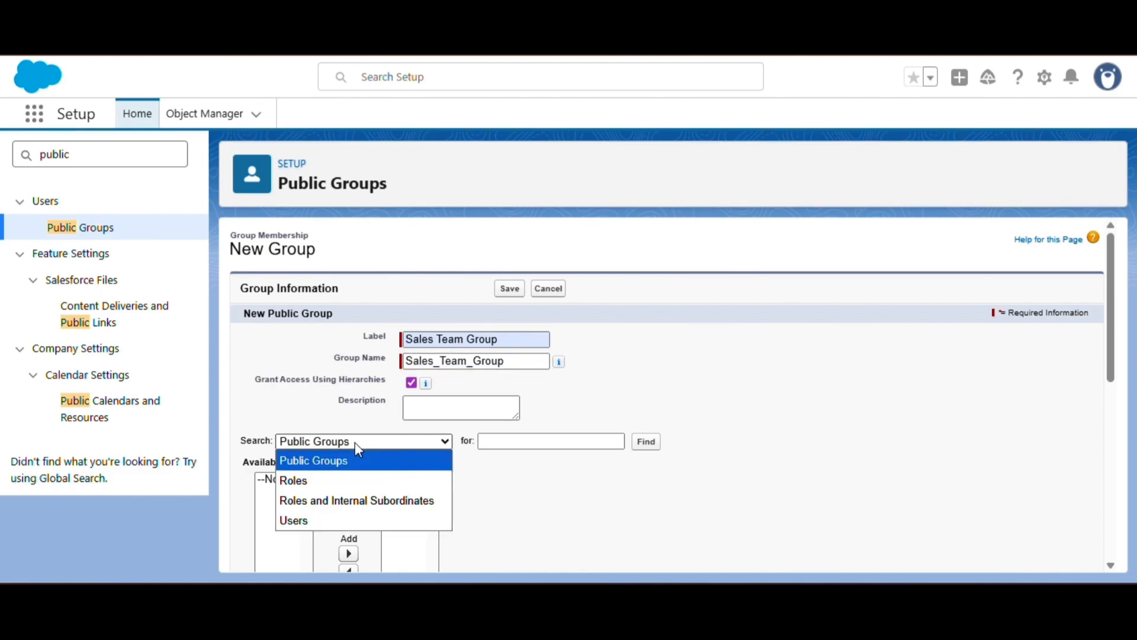
left_click(330, 486)
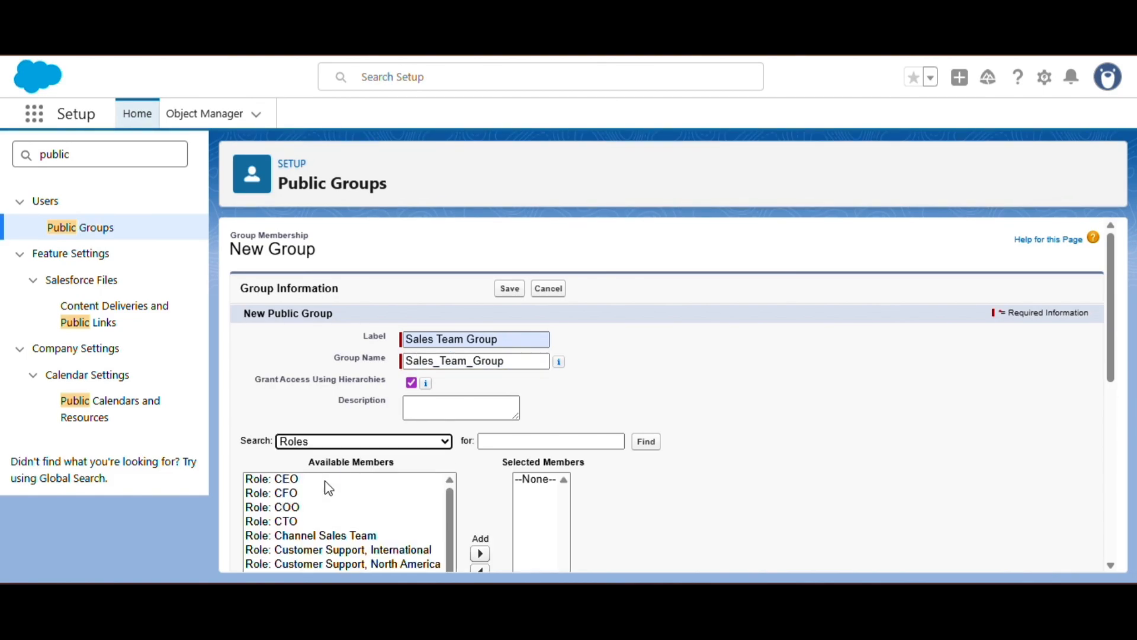
scroll(335, 485, "down", 6)
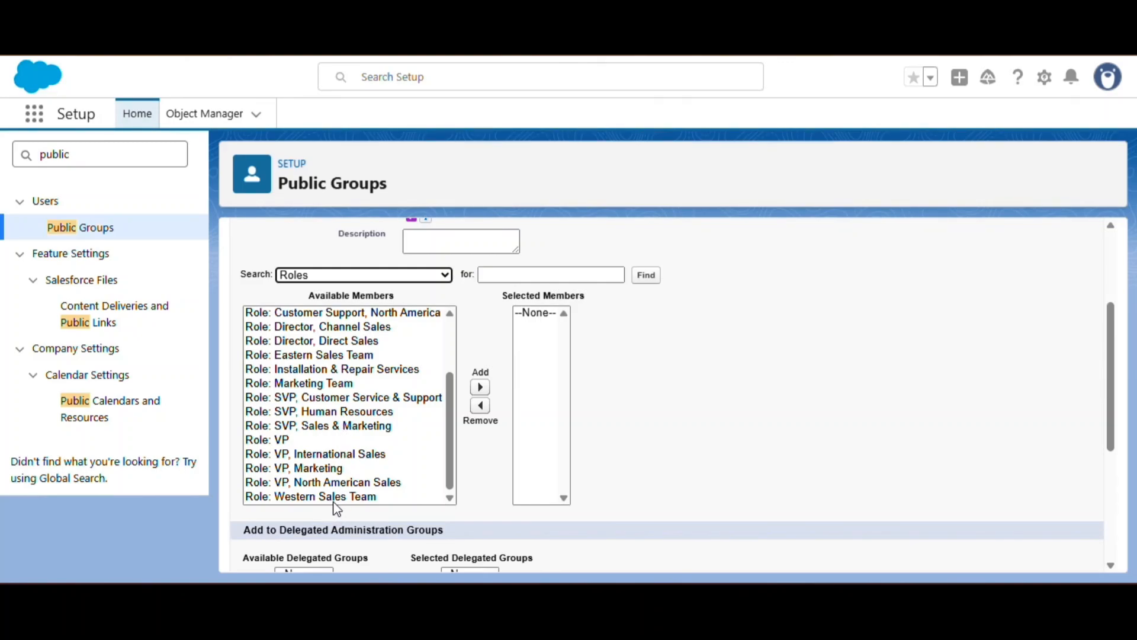
left_click(331, 497)
left_click(480, 387)
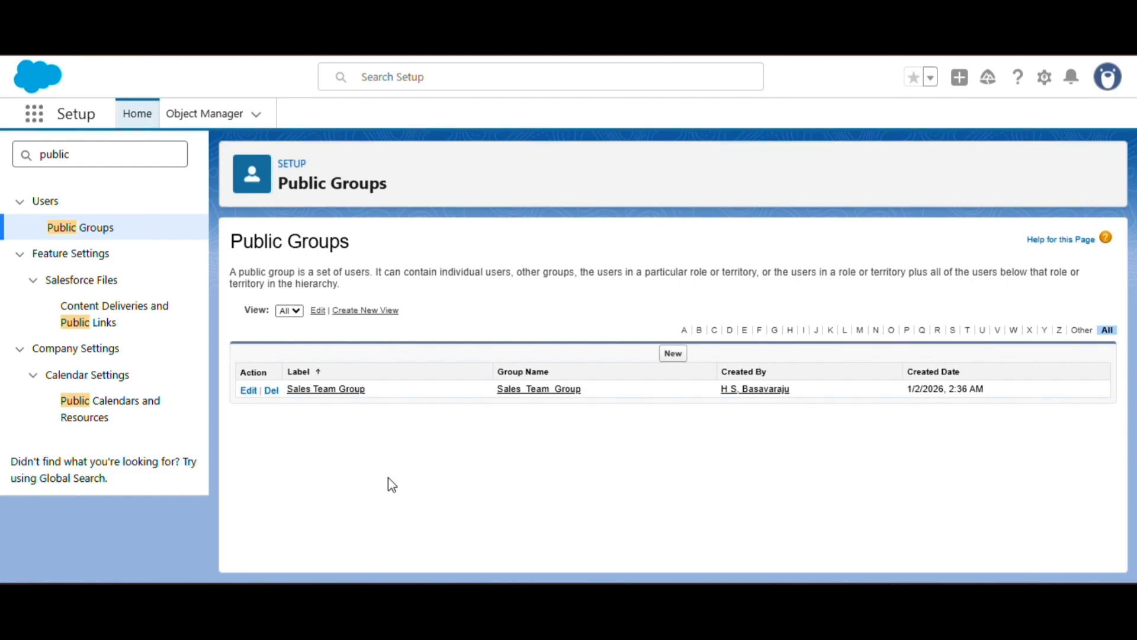
Return to Sharing Settings and locate the Account Sharing Rules section
double_click(76, 154)
type("shari")
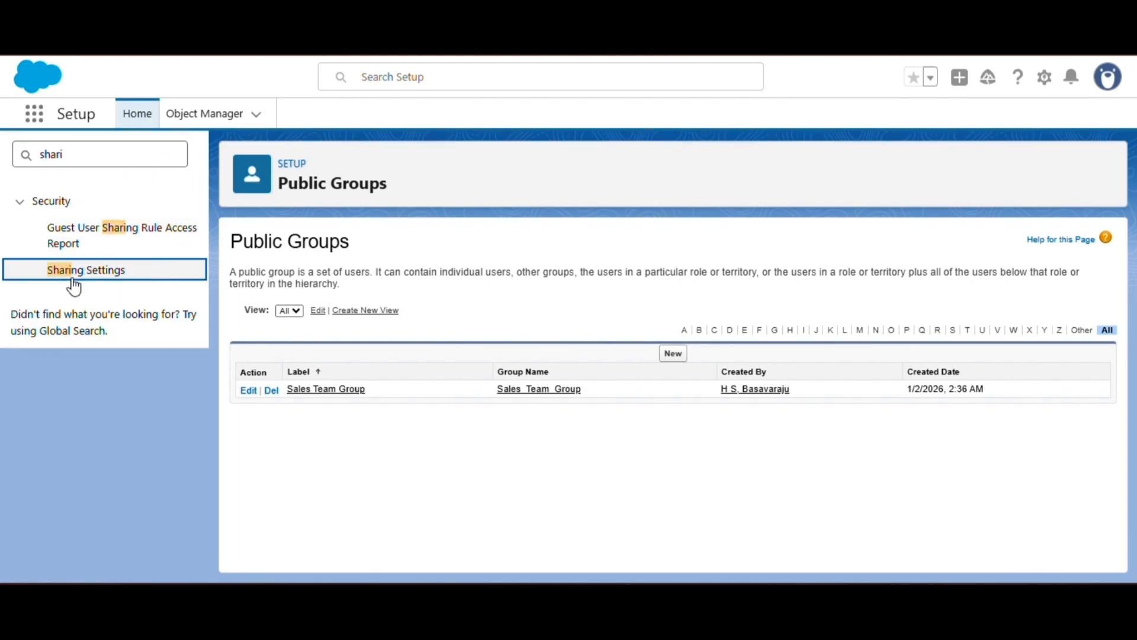
left_click(87, 277)
scroll(401, 396, "down", 5)
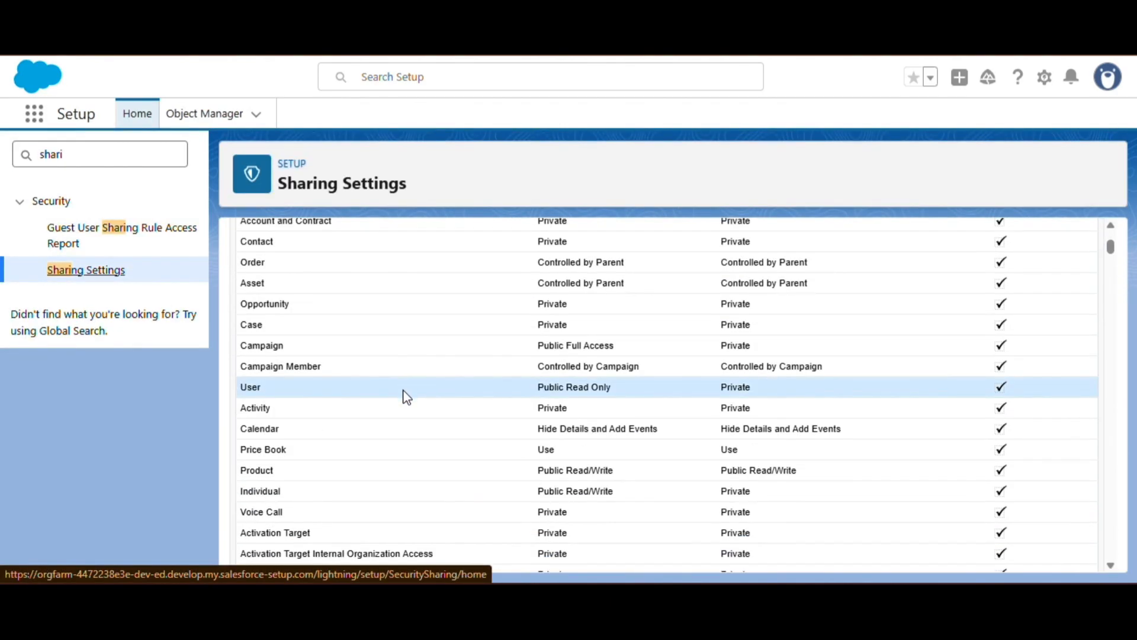
scroll(401, 401, "down", 6)
scroll(353, 346, "down", 20)
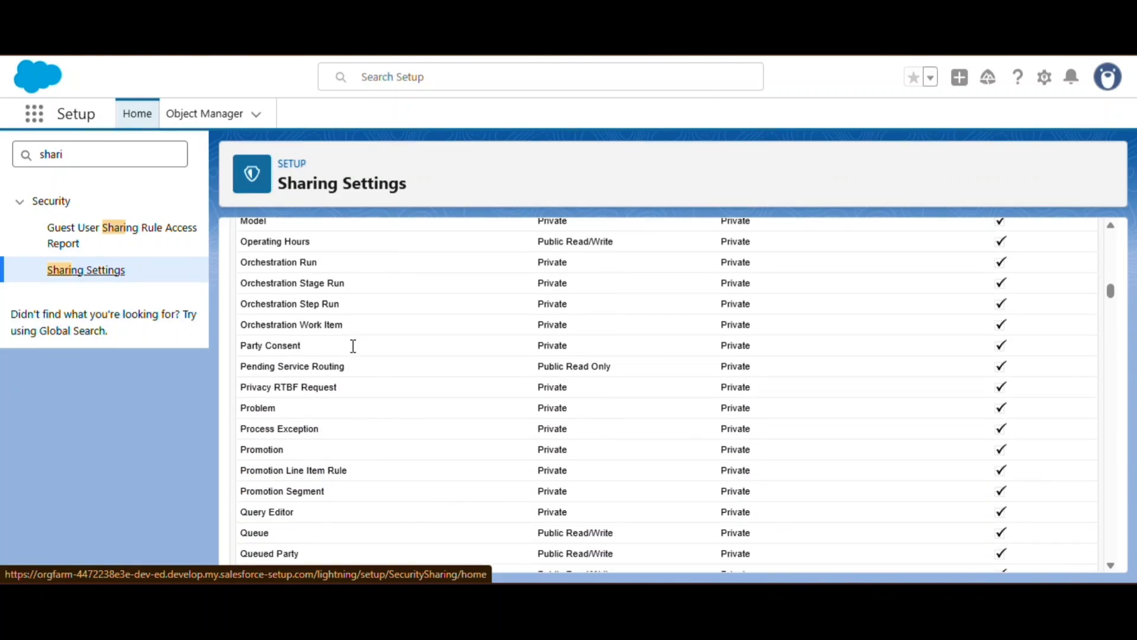
scroll(354, 353, "up", 3)
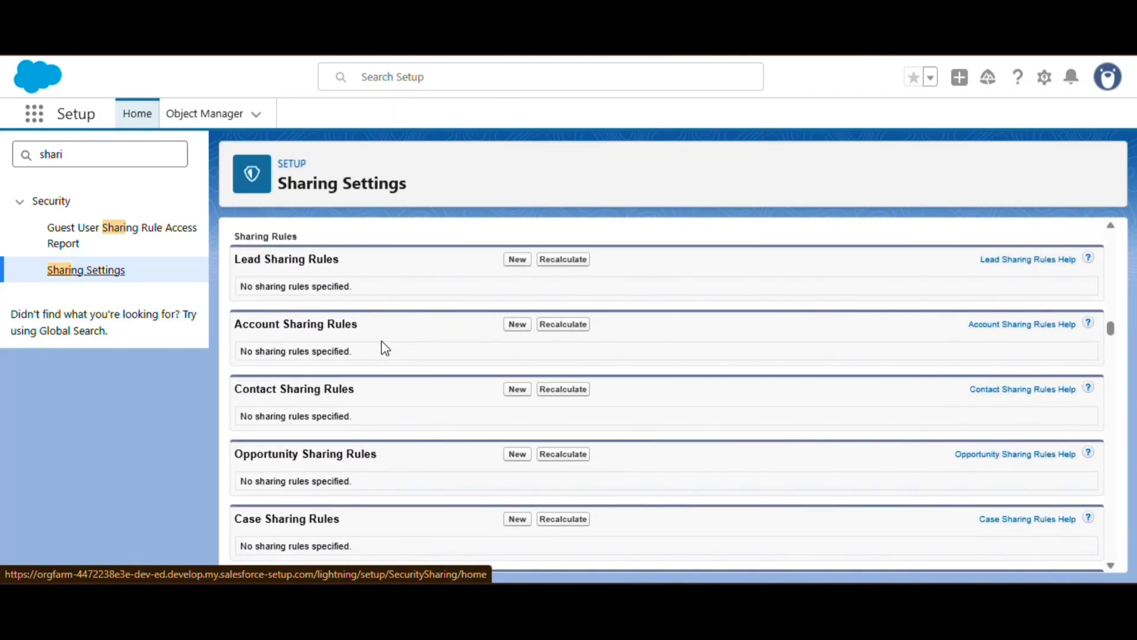
Start a new account sharing rule labelled "Account share with sales", with its type based on record owner
left_click(517, 326)
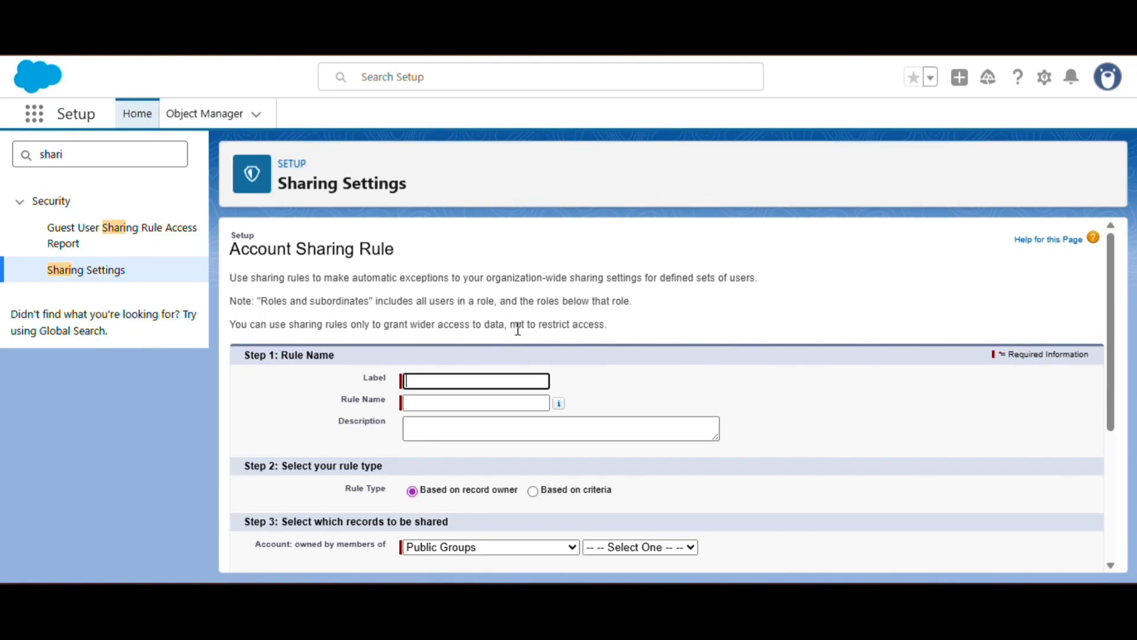
left_click(427, 381)
type("Account share with sales")
left_click(461, 404)
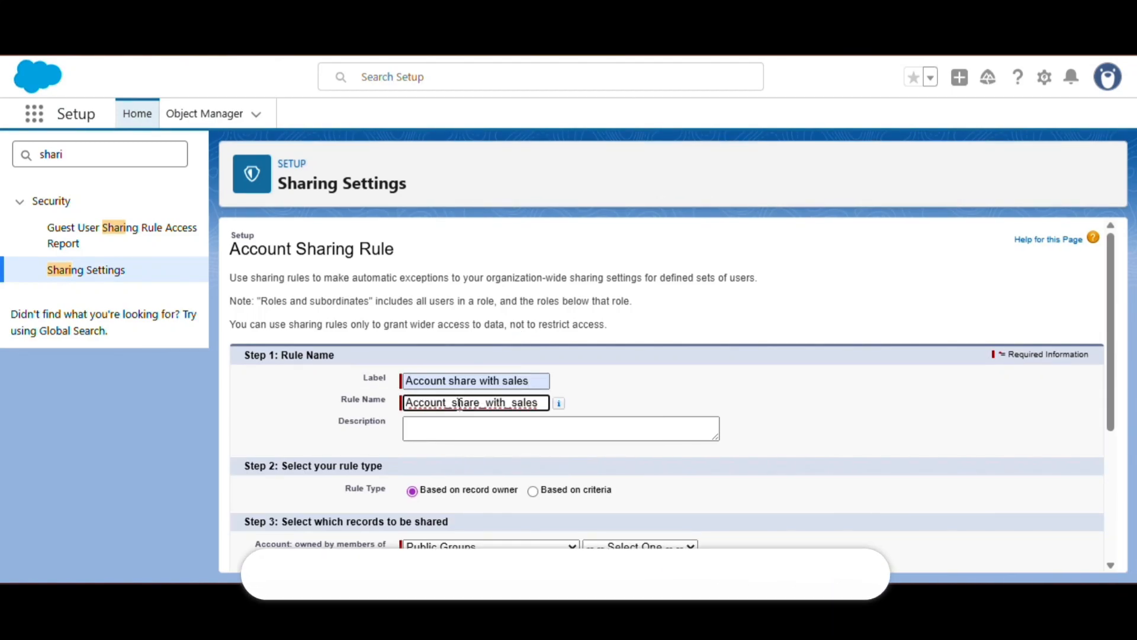
scroll(336, 435, "down", 1)
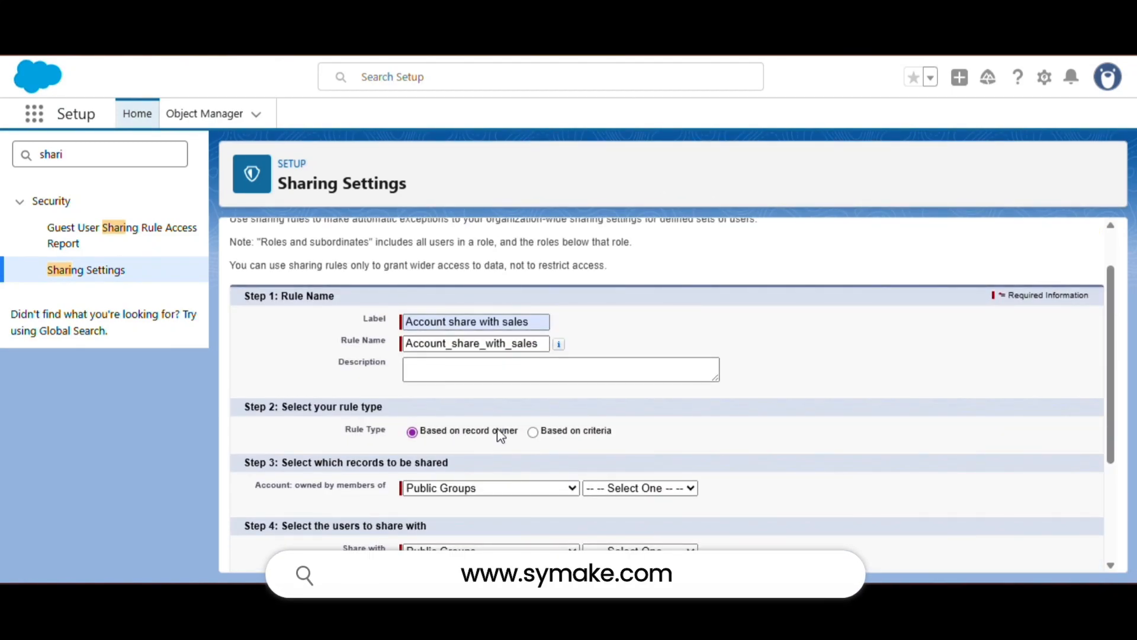
left_click(533, 431)
left_click(412, 432)
scroll(456, 403, "down", 1)
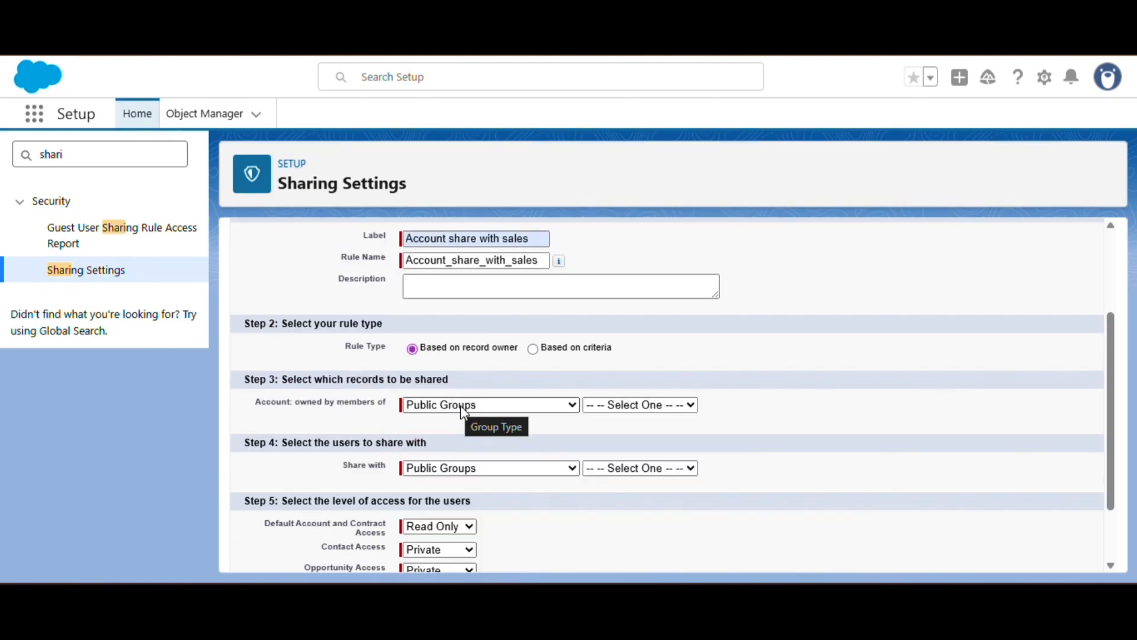
Share accounts owned by the All Internal Users public group with the Sales Team Group public group
left_click(622, 404)
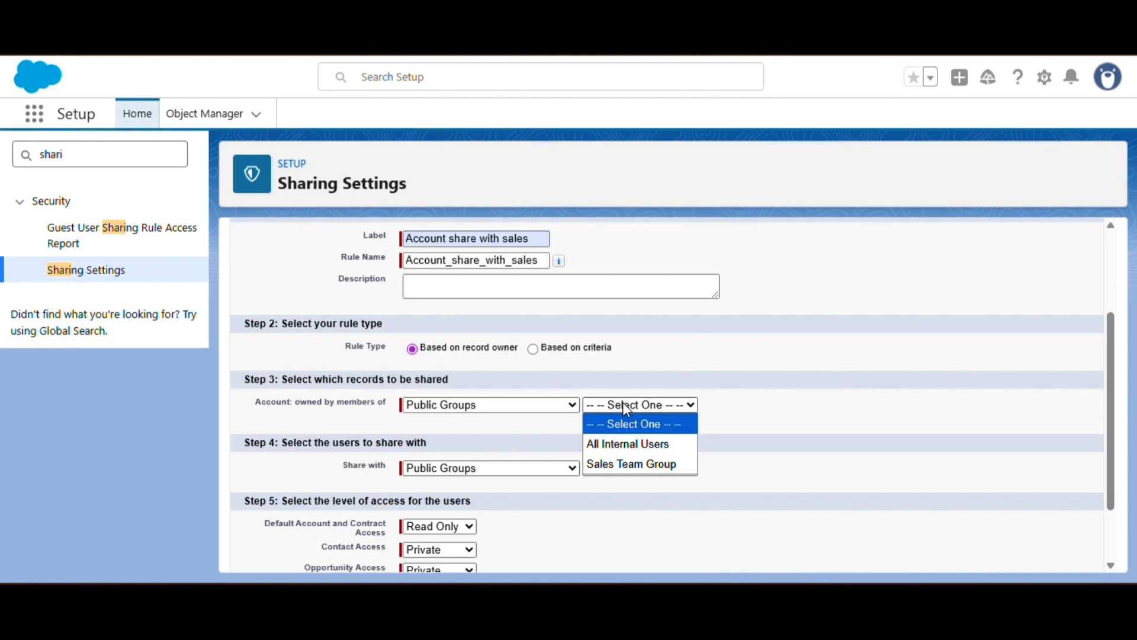
left_click(627, 444)
scroll(628, 438, "down", 1)
left_click(622, 385)
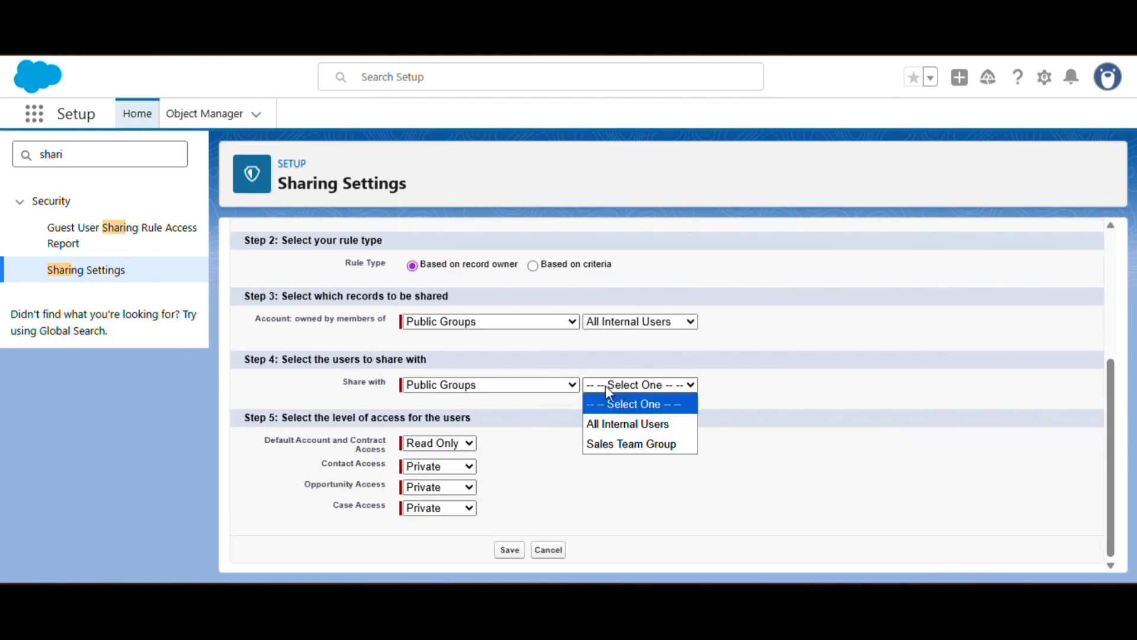
left_click(615, 445)
Set the rule's account and contract, contact, opportunity and case access levels to Read/Write
left_click(444, 445)
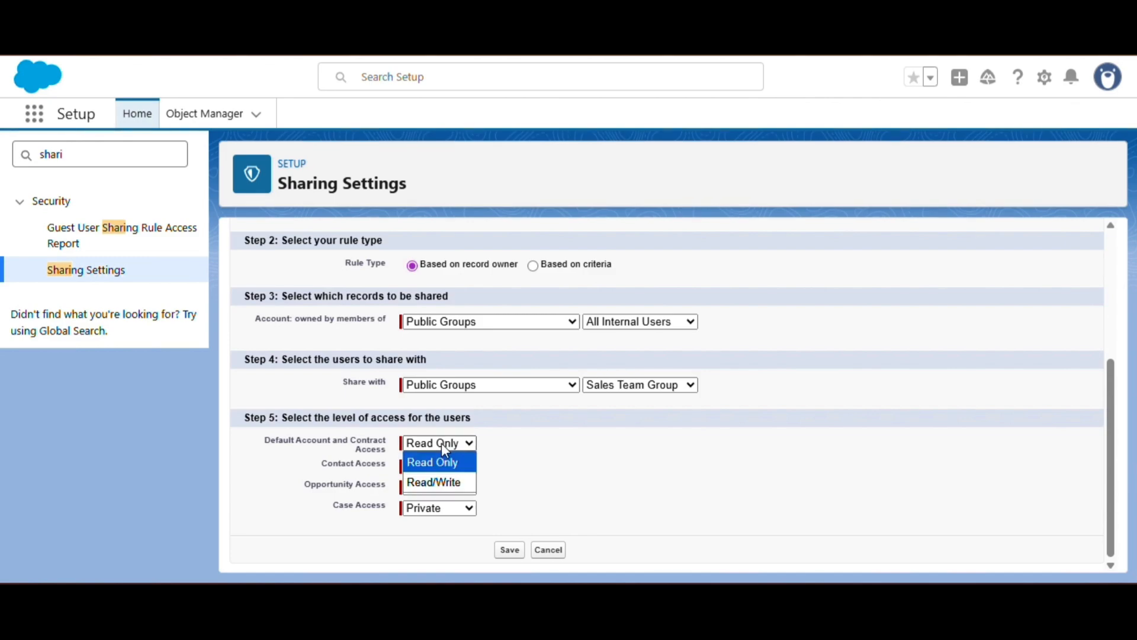
left_click(435, 482)
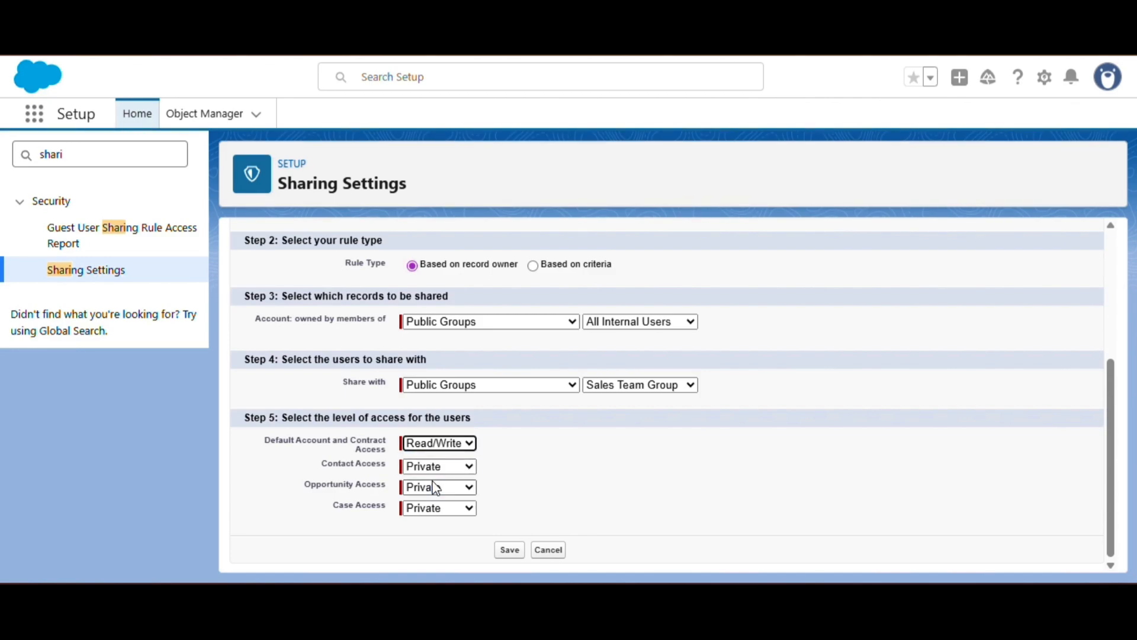
left_click(428, 467)
left_click(435, 526)
left_click(424, 488)
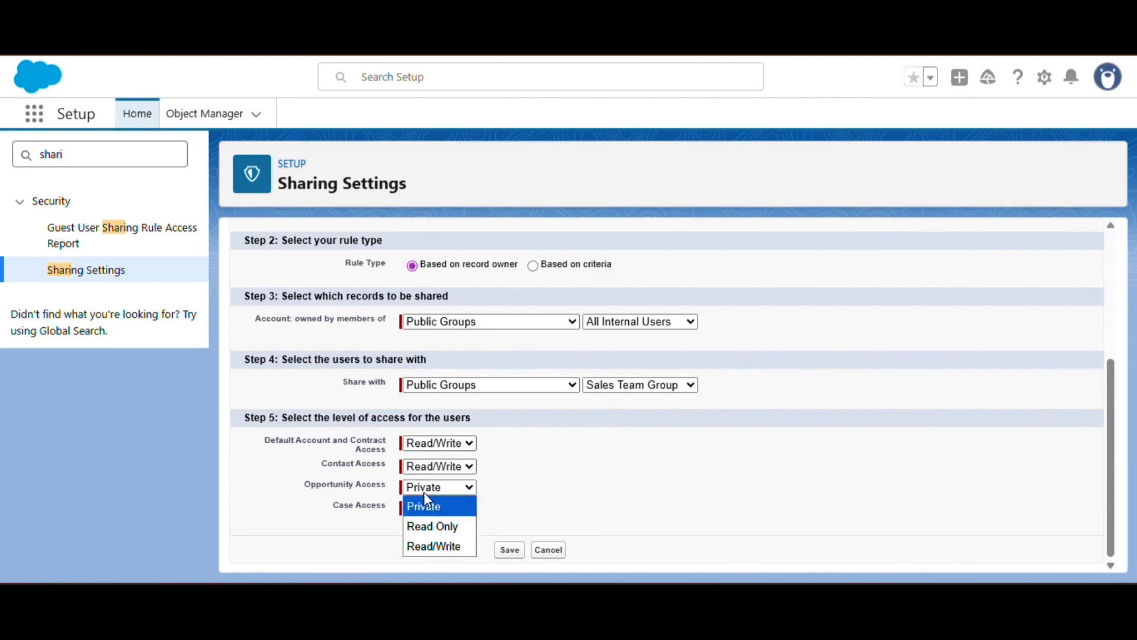
left_click(431, 543)
left_click(428, 509)
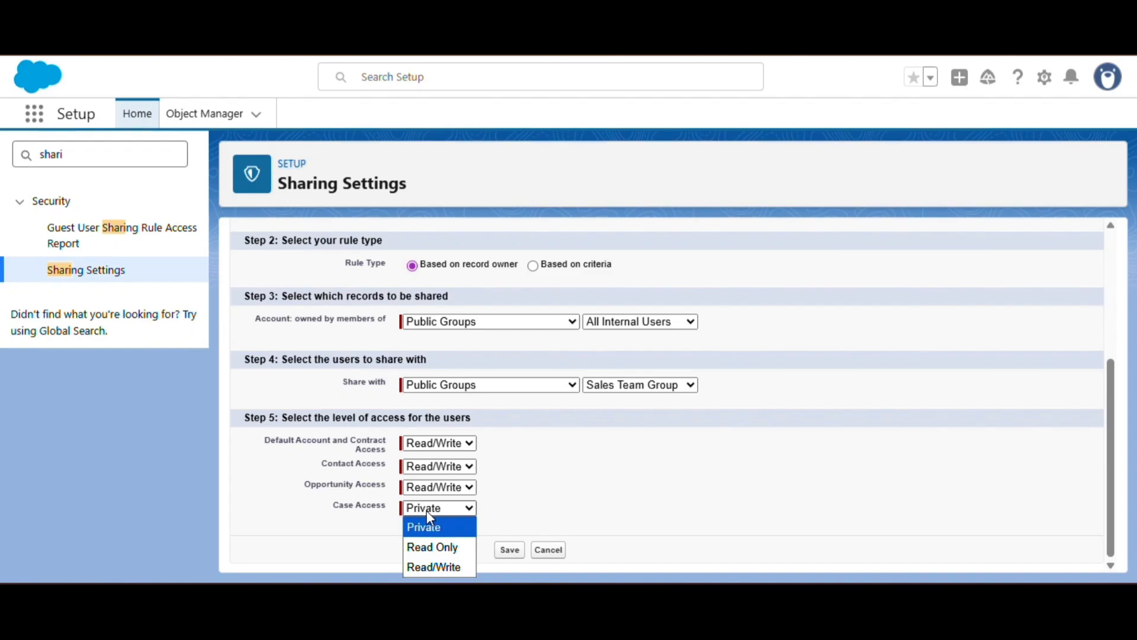
left_click(426, 565)
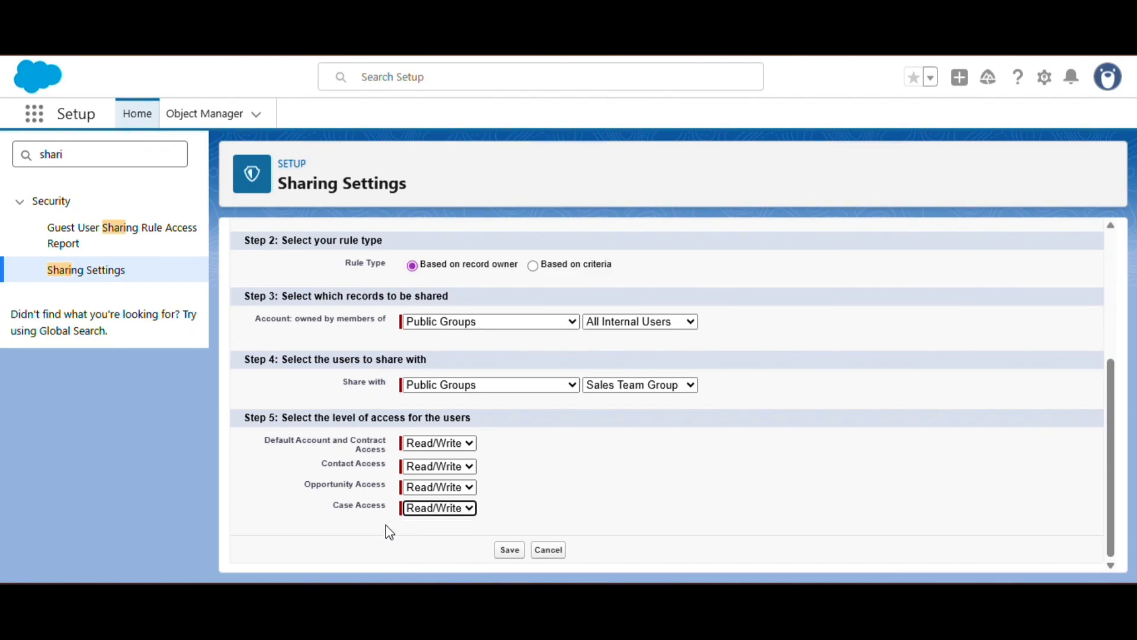
Save the sharing rule, accept the background recalculation, and check the rule under Account Sharing Rules
left_click(503, 549)
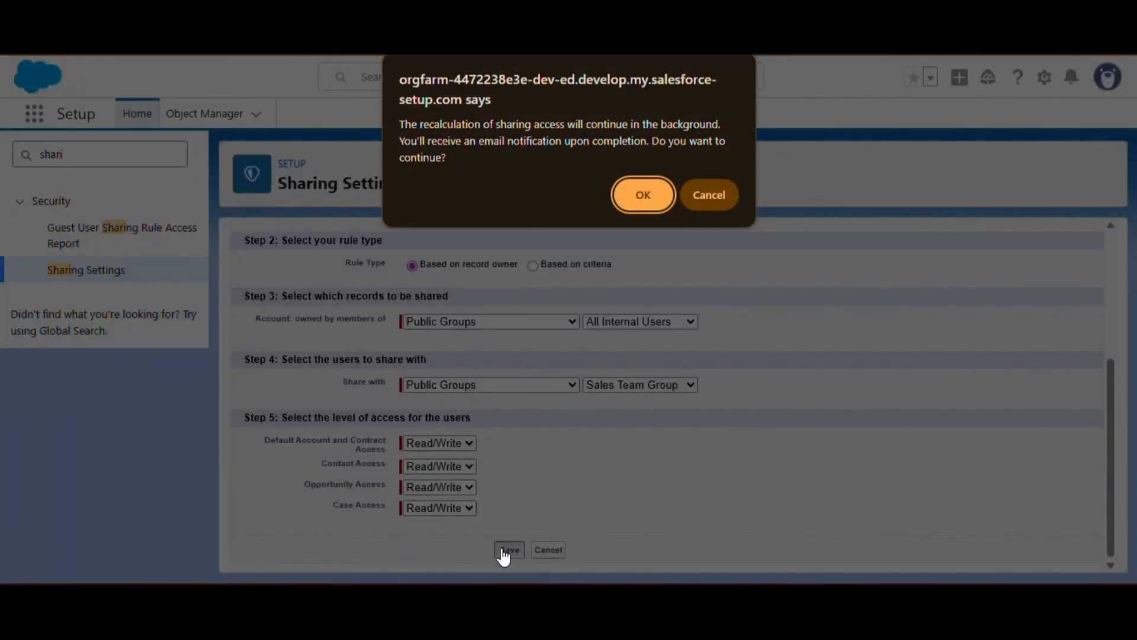
left_click(643, 195)
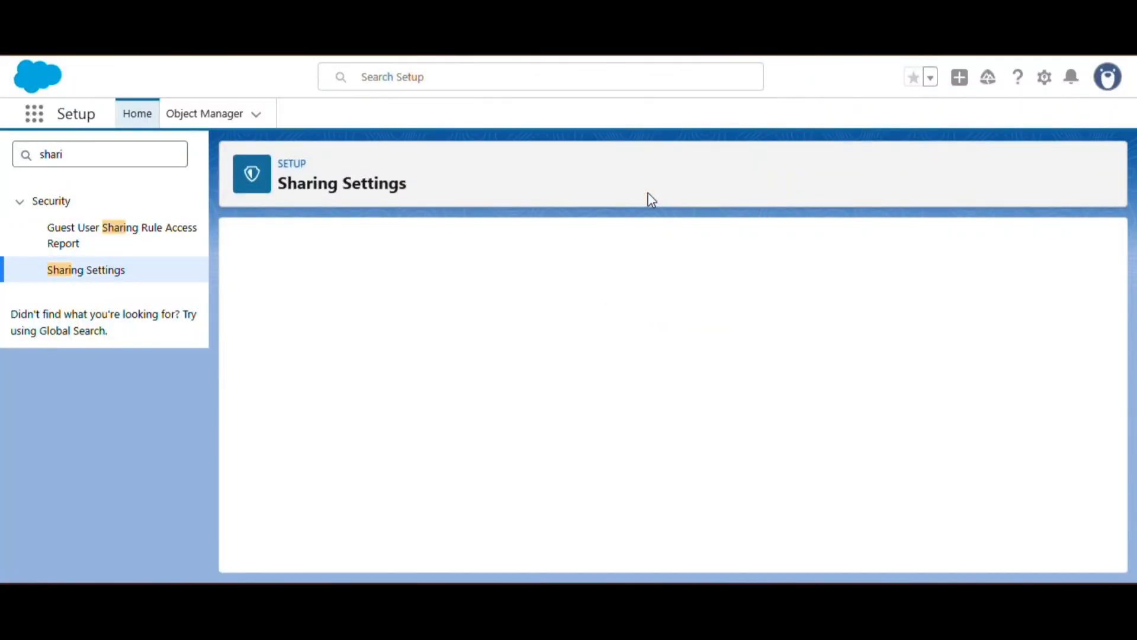
scroll(631, 489, "down", 20)
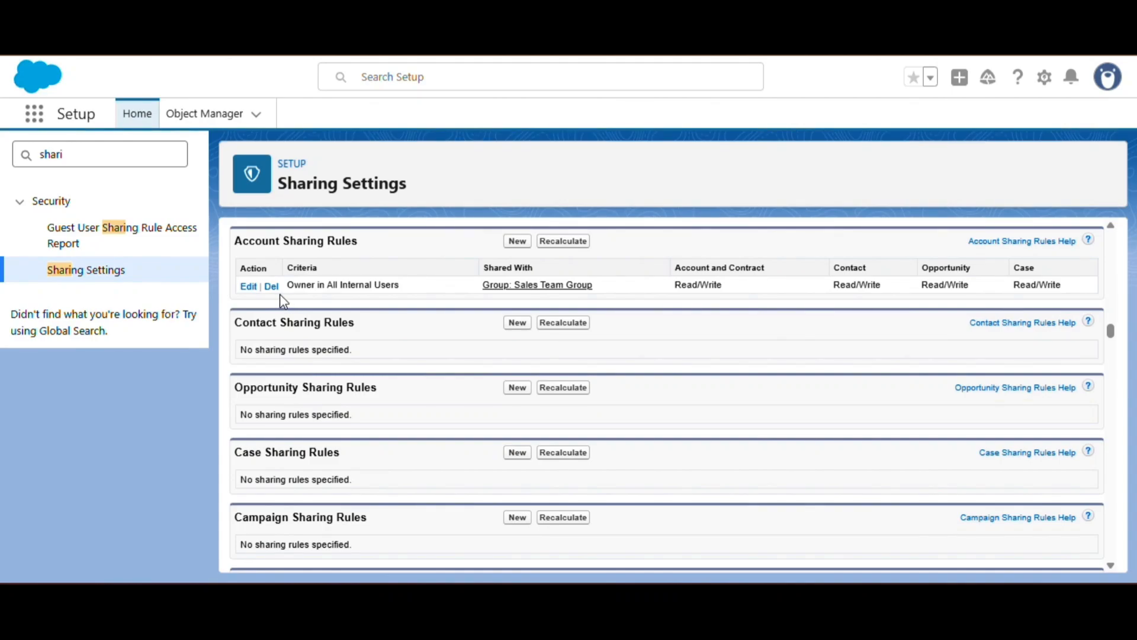
scroll(280, 294, "up", 4)
scroll(354, 471, "down", 1)
Replace the Setup quick search text with "user" to look for the user administration pages
left_click(89, 160)
key("BackSpace")
key("BackSpace")
key("BackSpace")
key("BackSpace")
key("BackSpace")
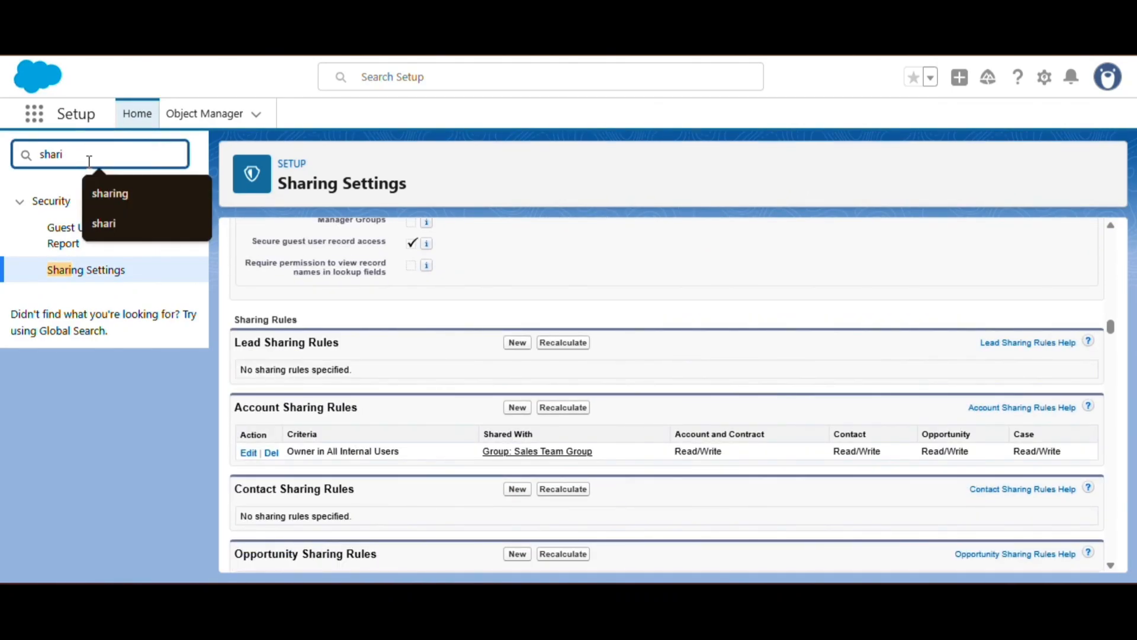
type("u")
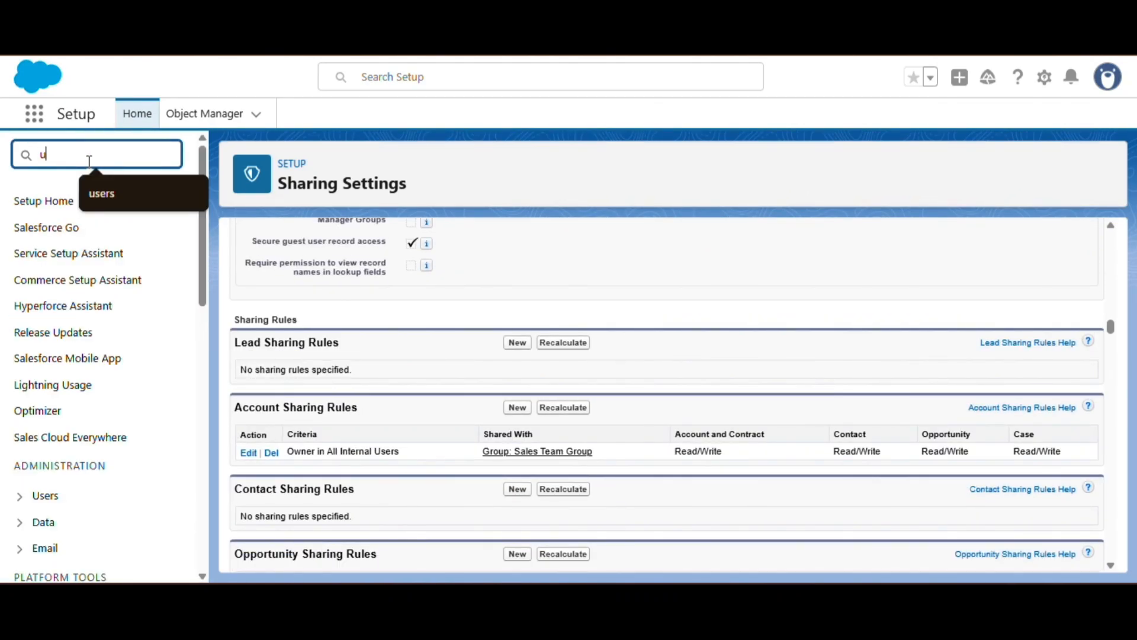
type("ser")
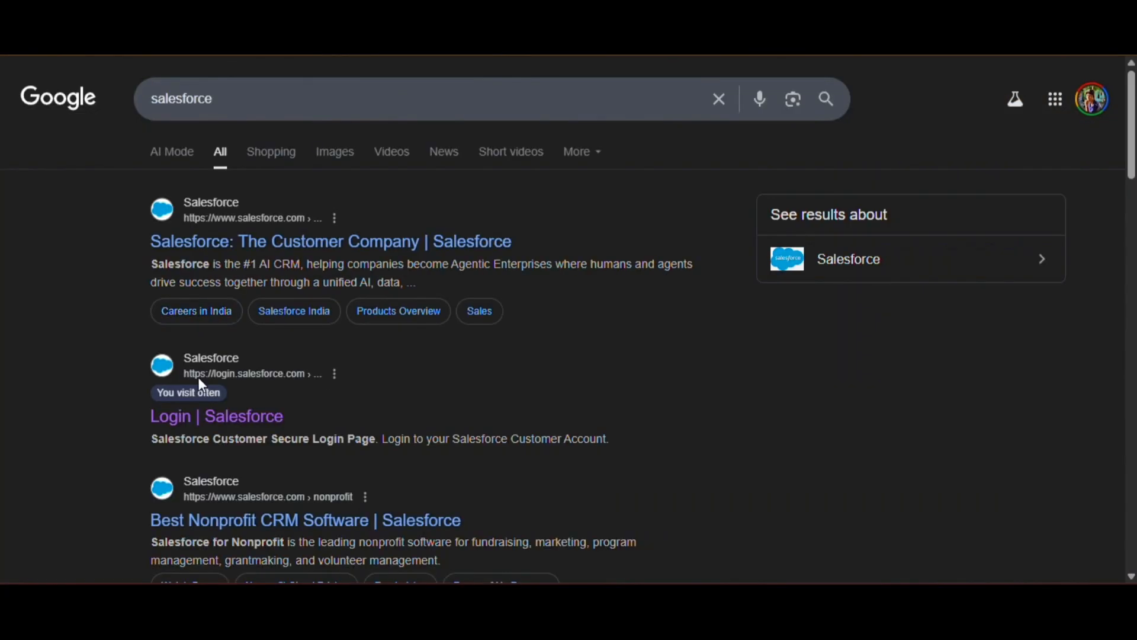
Open the Salesforce login page from the search results and log in with the sales user's username and password
left_click(198, 377)
type("hsba")
key("Down")
key("Down")
key("Return")
left_click_drag(232, 321, 132, 327)
key("BackSpace")
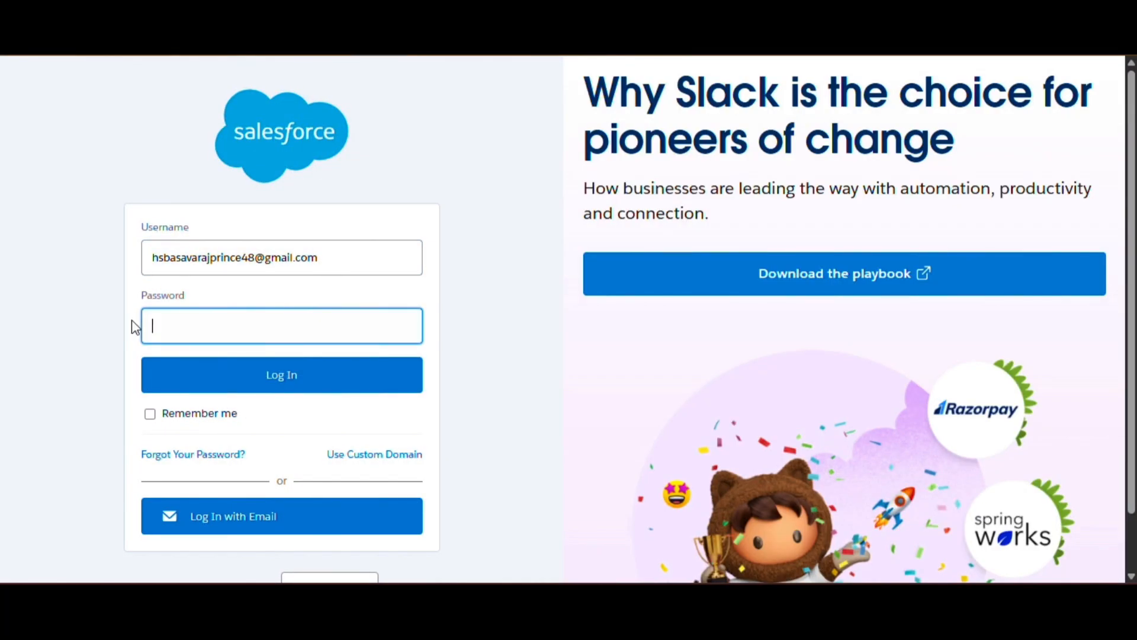
type("••••••••••••••••••")
left_click(253, 375)
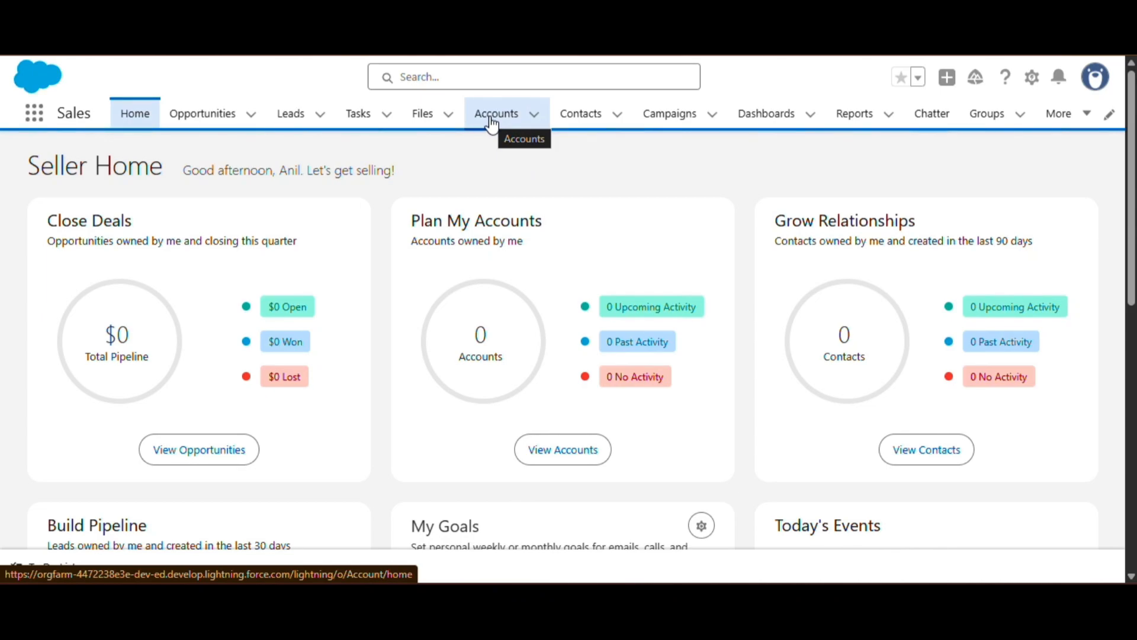
Open the Accounts list in the All Accounts view and look through the accounts shared with this user
left_click(492, 122)
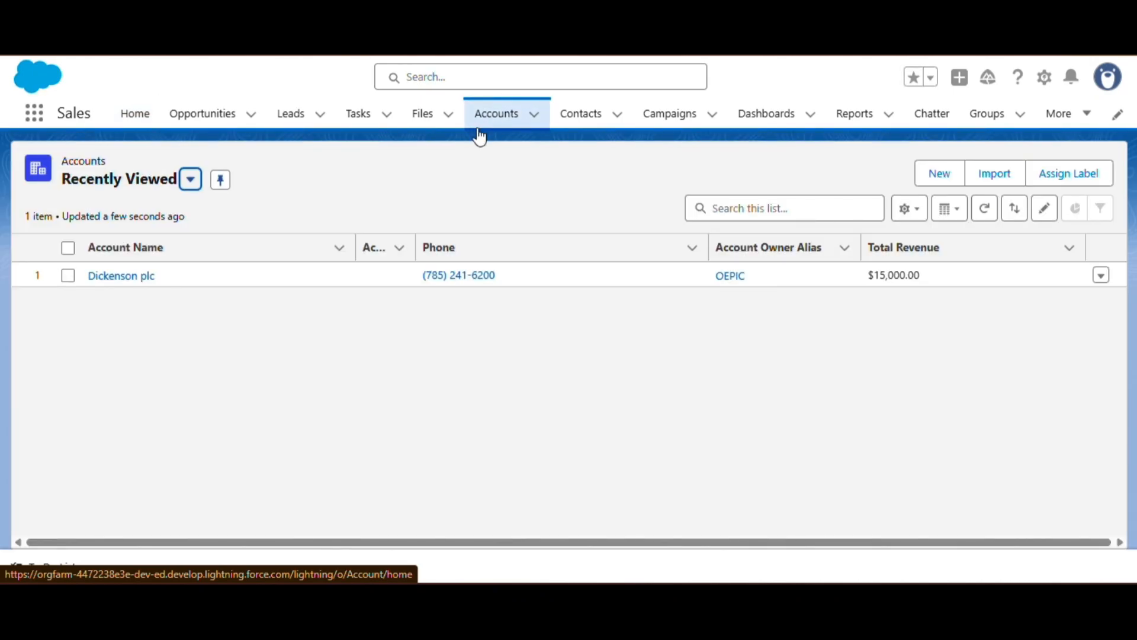
left_click(155, 181)
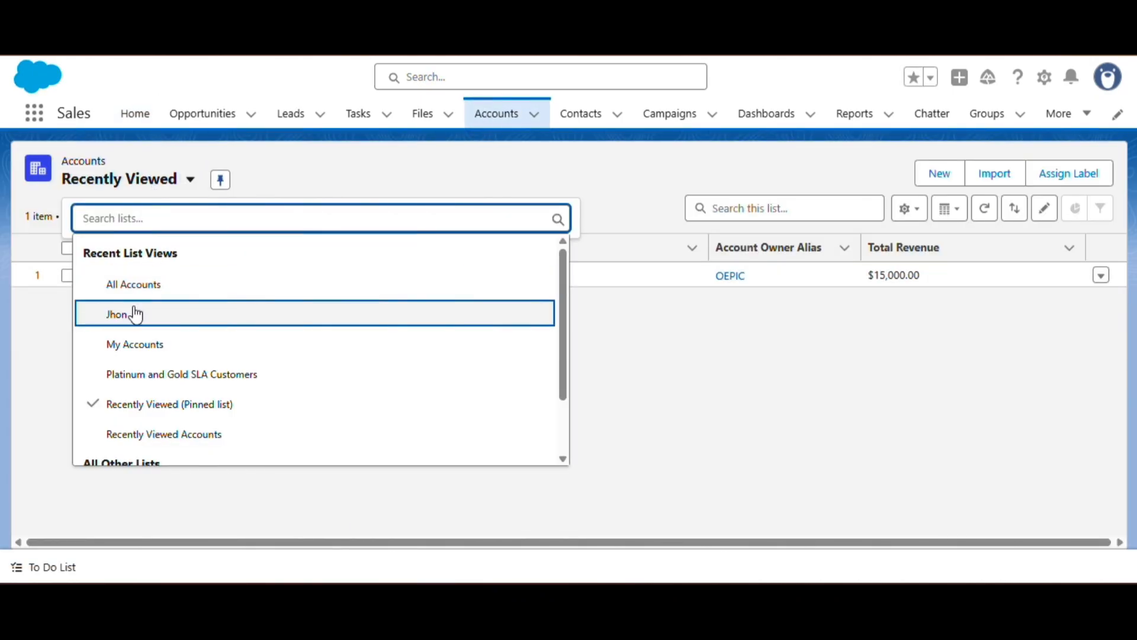
left_click(120, 291)
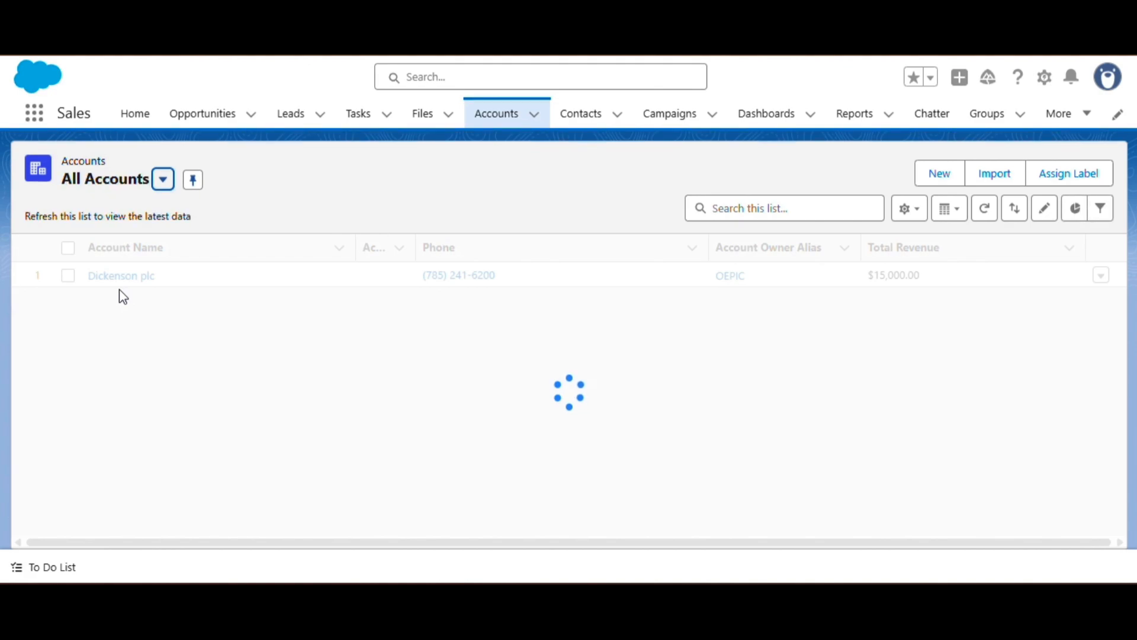
scroll(103, 435, "down", 8)
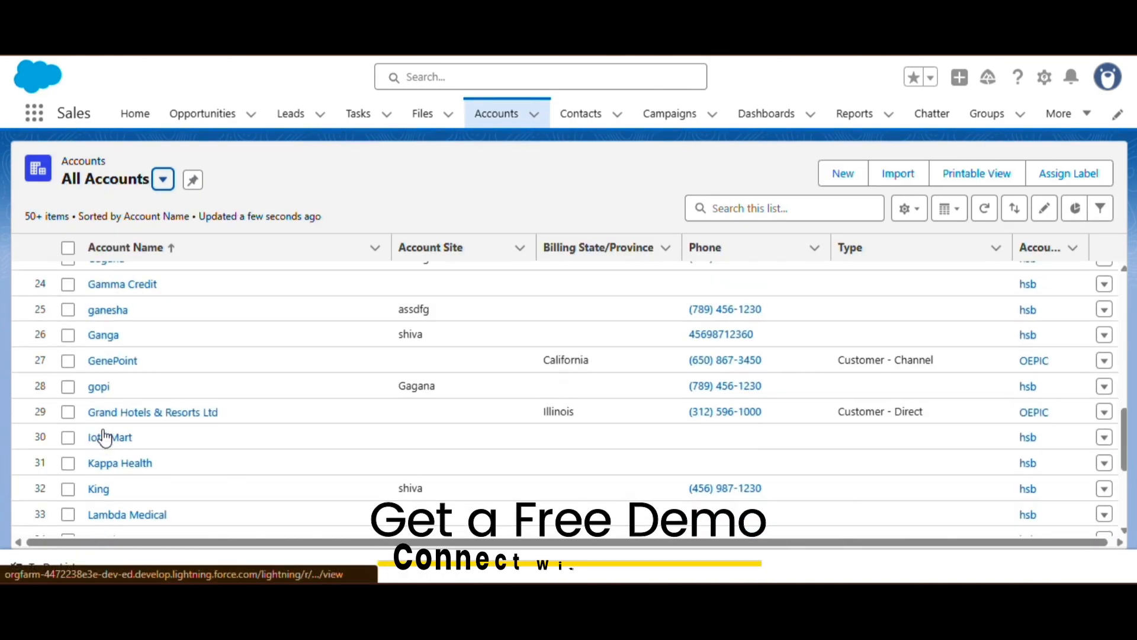
scroll(104, 437, "up", 8)
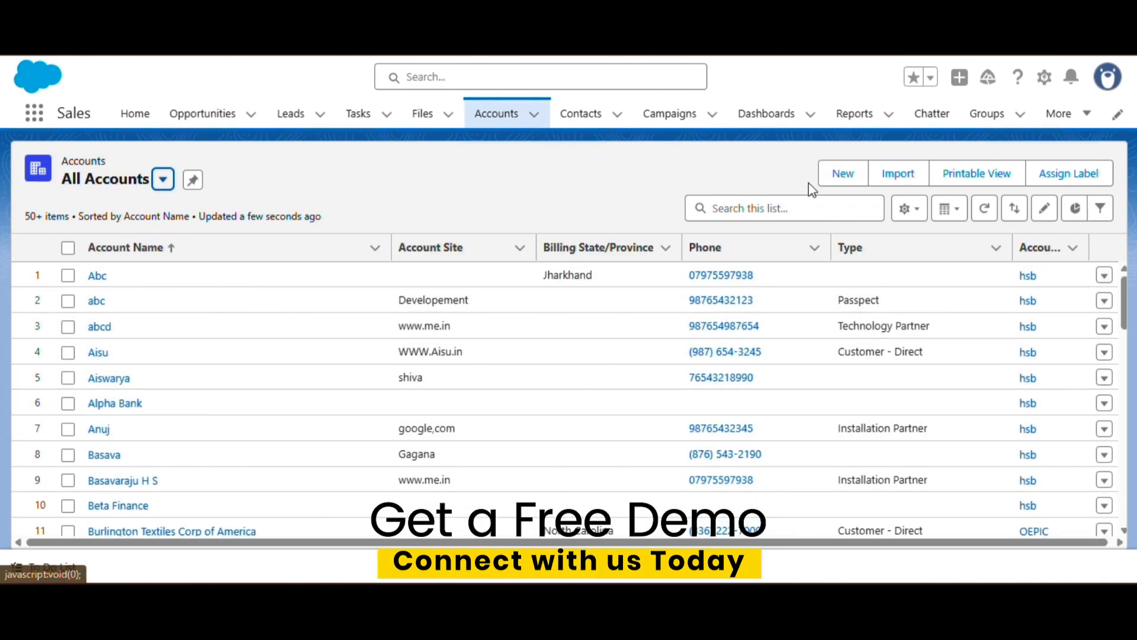
Check the Account Owner in a new account form of the Customer type record type and cancel without saving
left_click(846, 174)
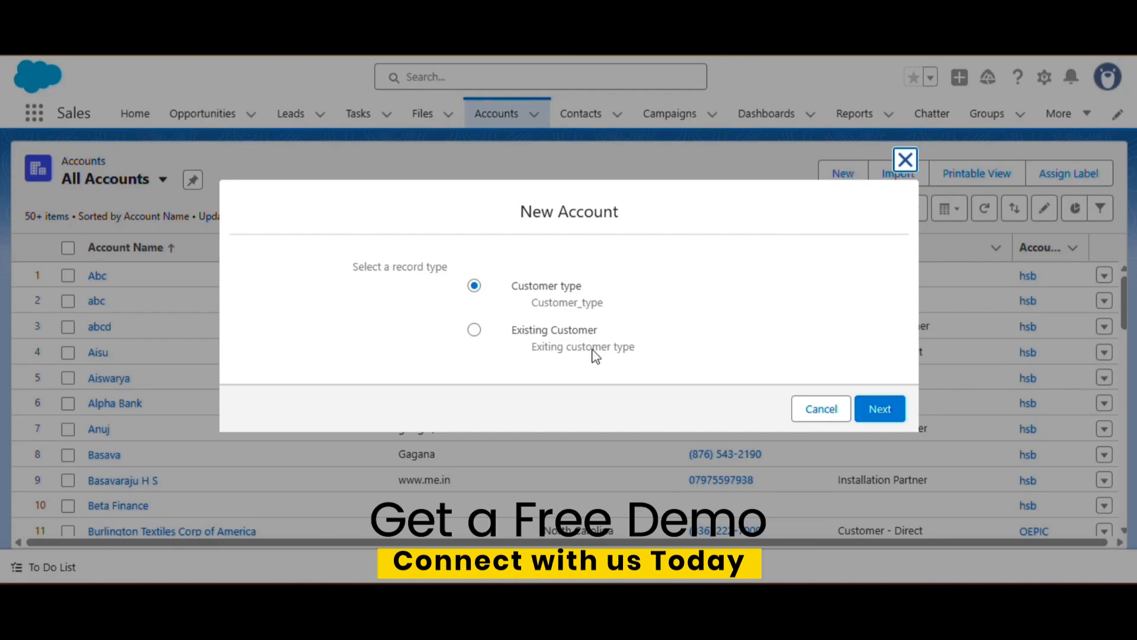
left_click(873, 413)
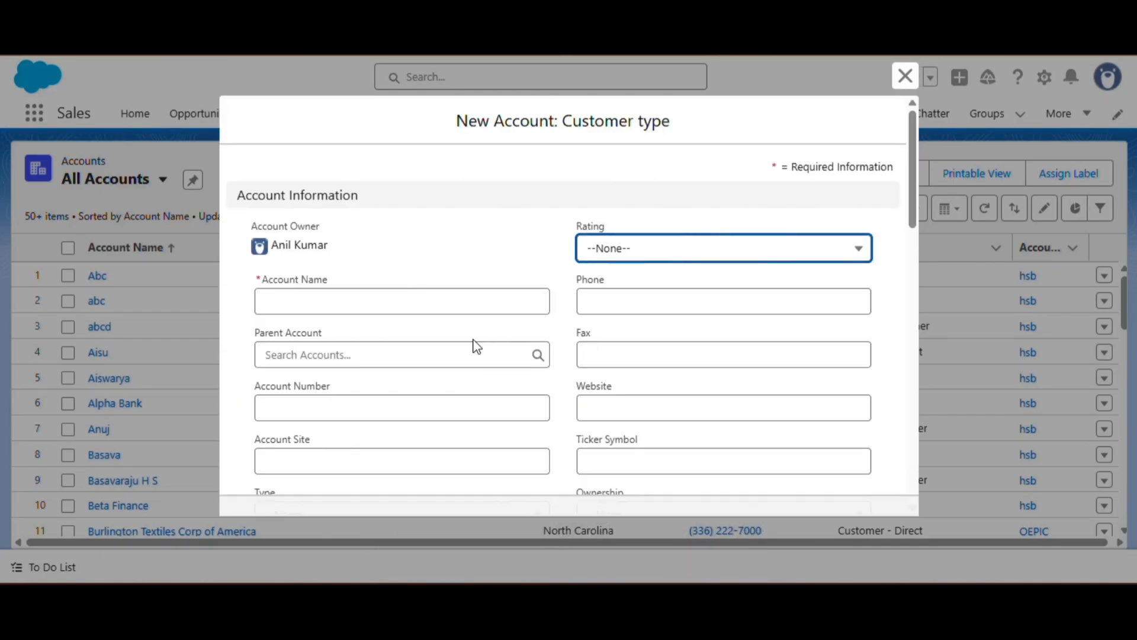
scroll(472, 345, "down", 12)
scroll(464, 394, "up", 5)
scroll(464, 389, "up", 7)
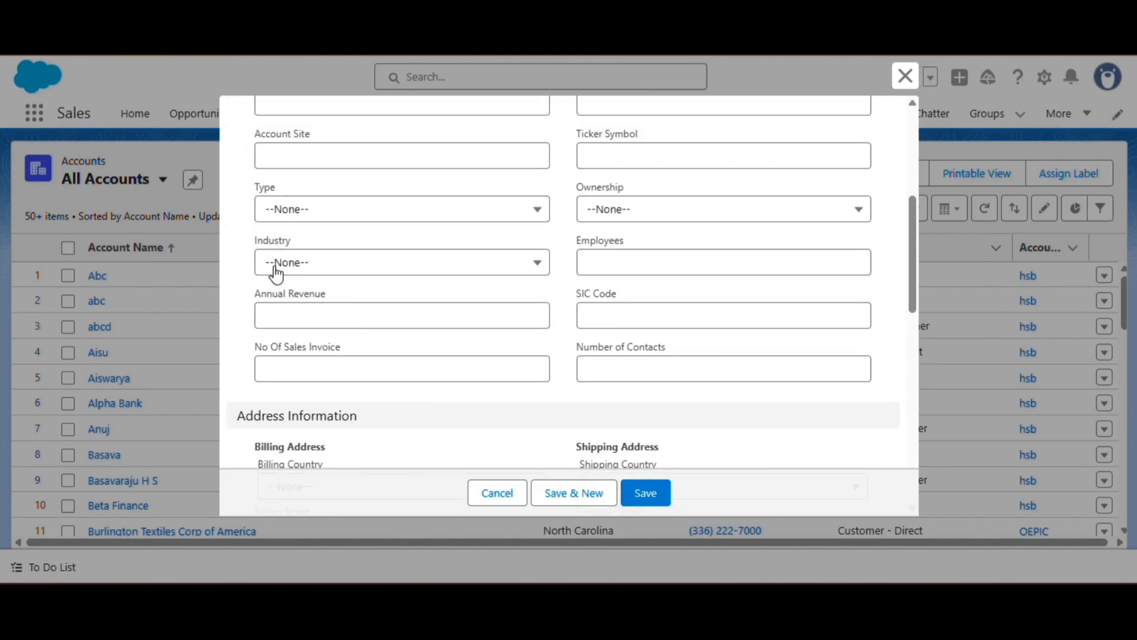
left_click_drag(334, 253, 239, 237)
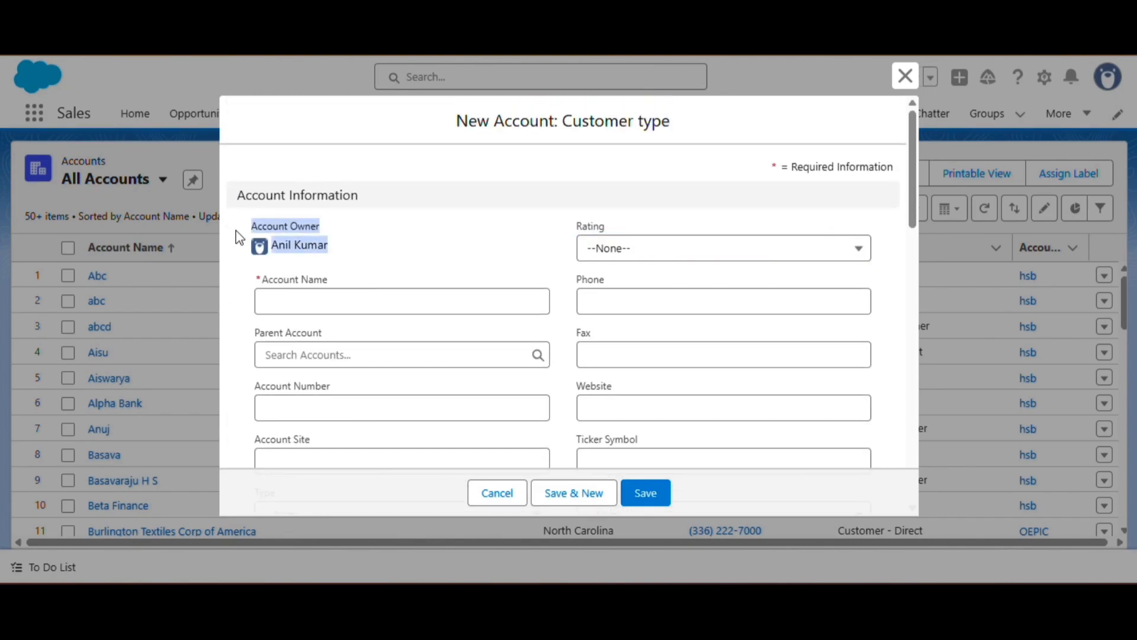
left_click(514, 495)
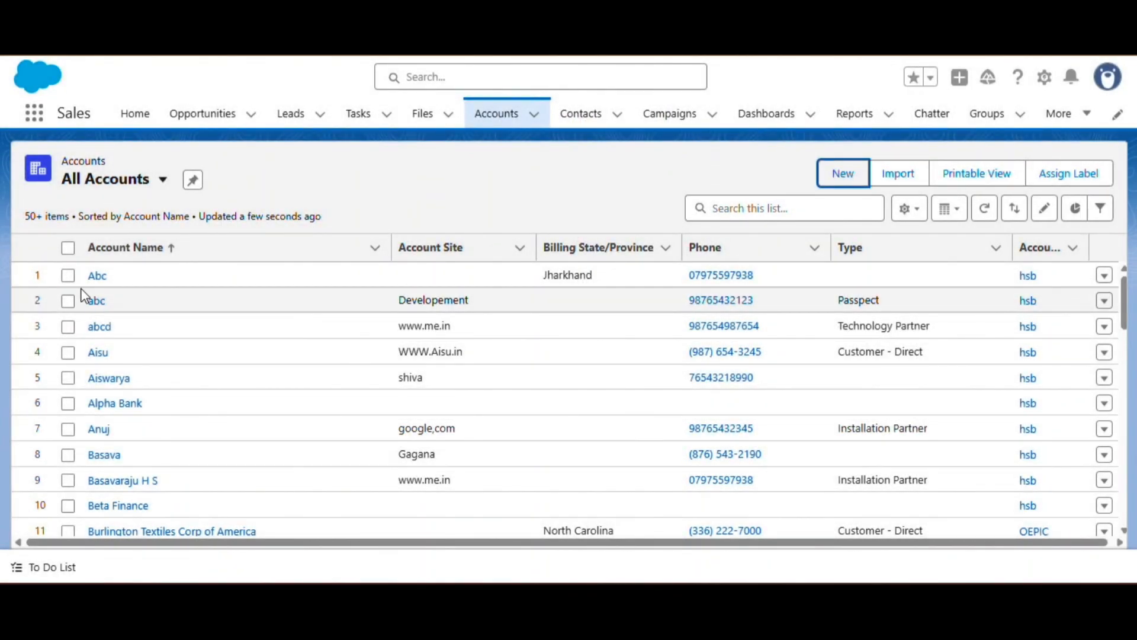
Open the Abc account from the list and examine its owner and its detail fields for edit access
left_click(93, 277)
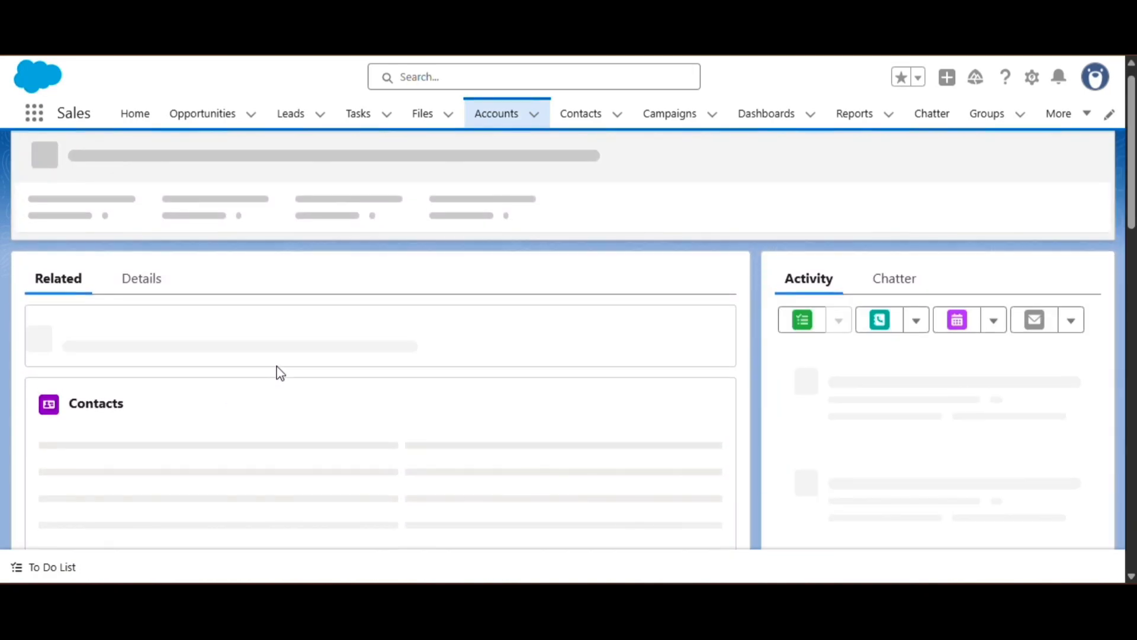
scroll(280, 376, "down", 3)
scroll(209, 407, "up", 3)
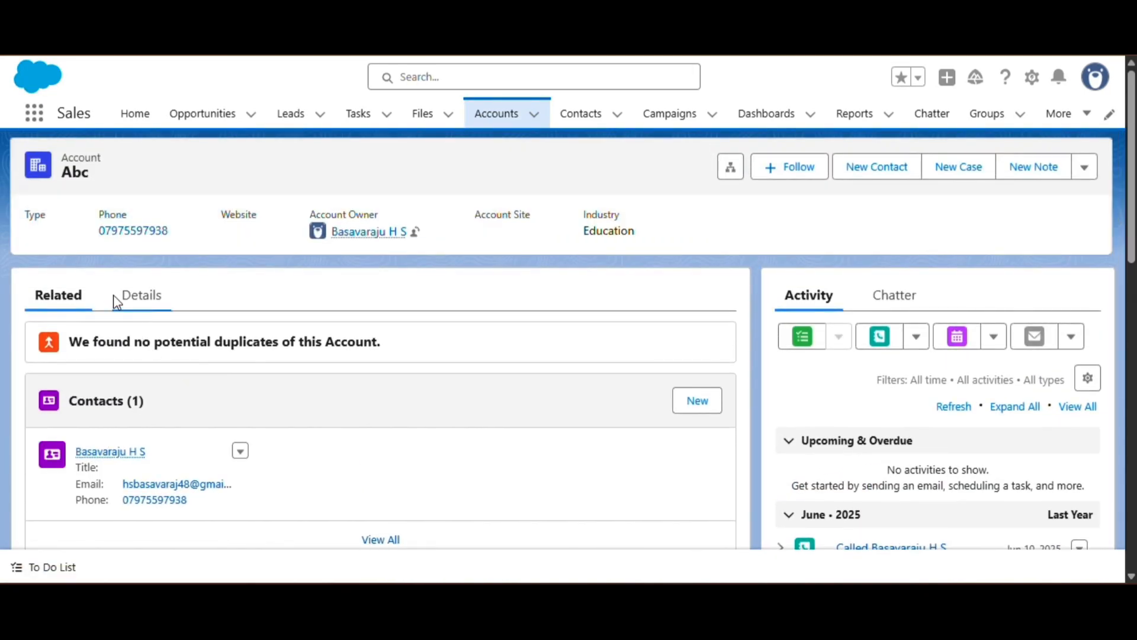
left_click(127, 297)
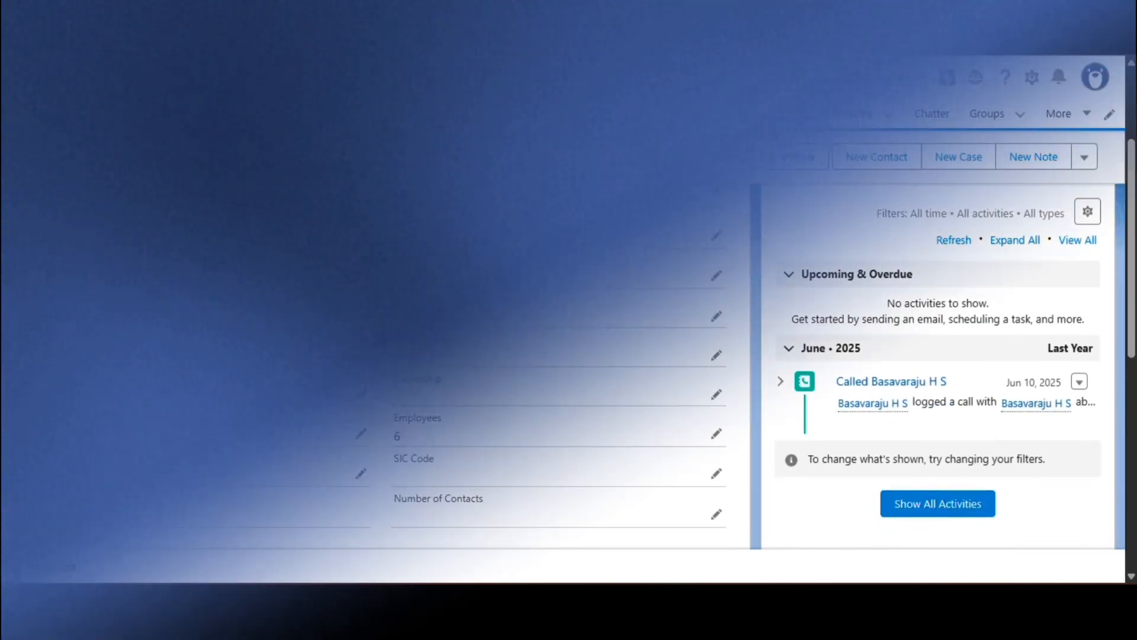